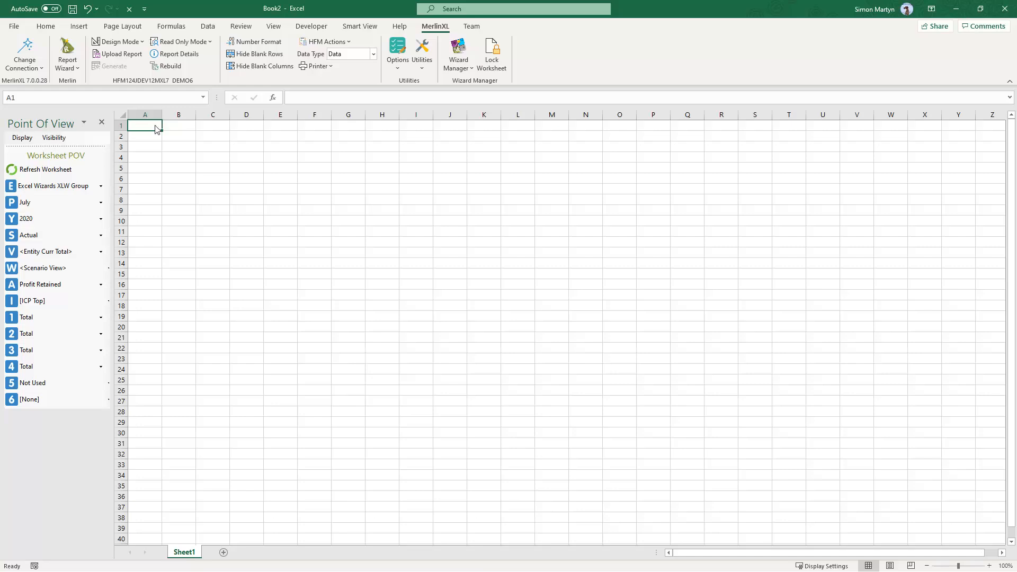
# Step: Add a Simple Report Template to the blank active sheet
pyautogui.click(68, 66)
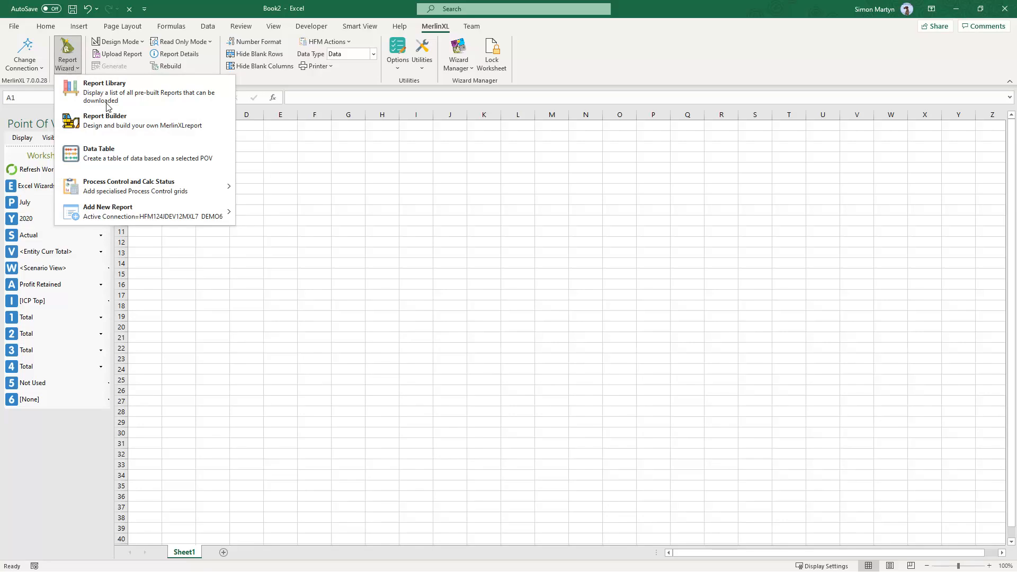
pyautogui.moveTo(118, 212)
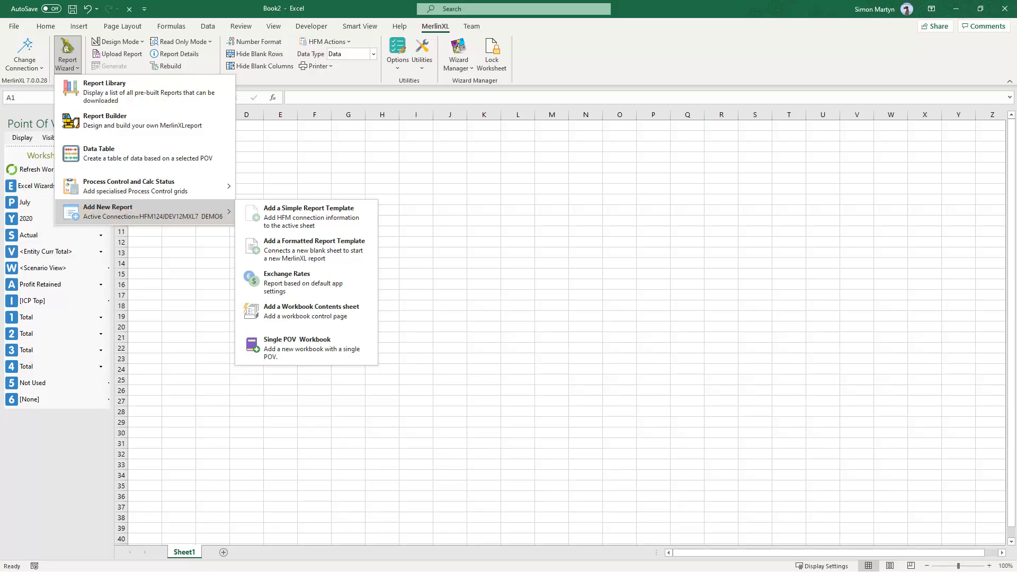
pyautogui.press('Right')
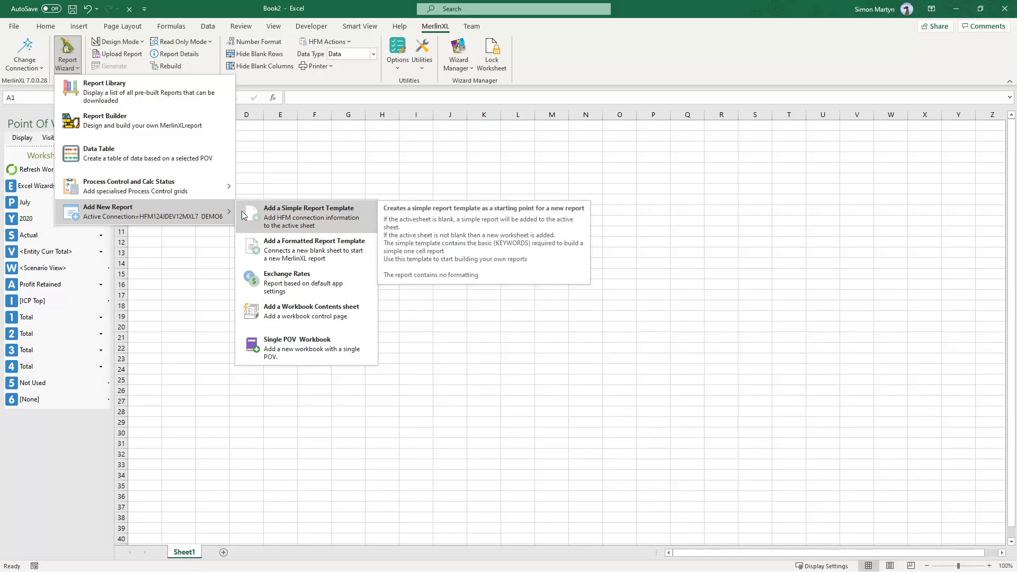
pyautogui.click(308, 216)
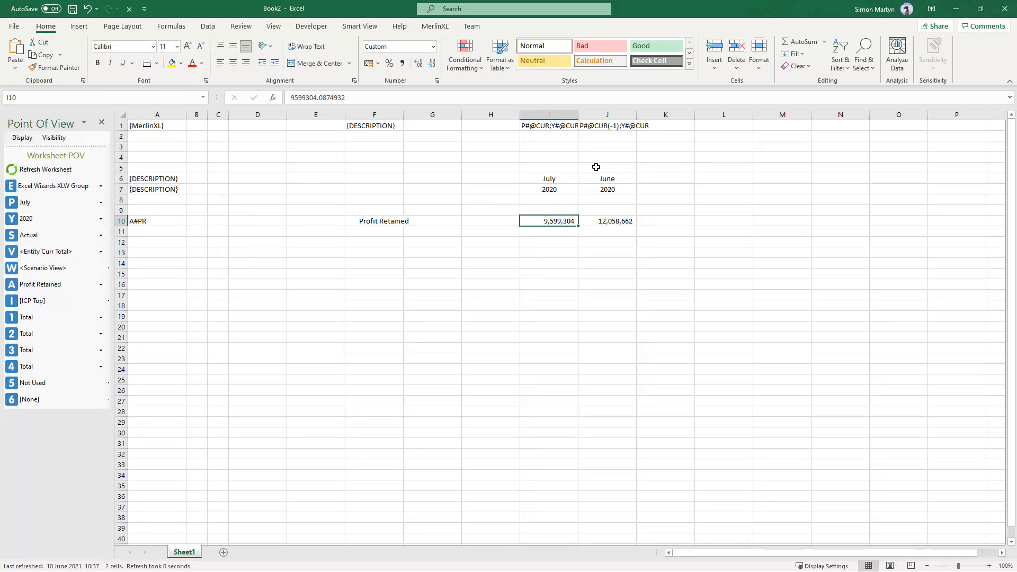
pyautogui.click(619, 126)
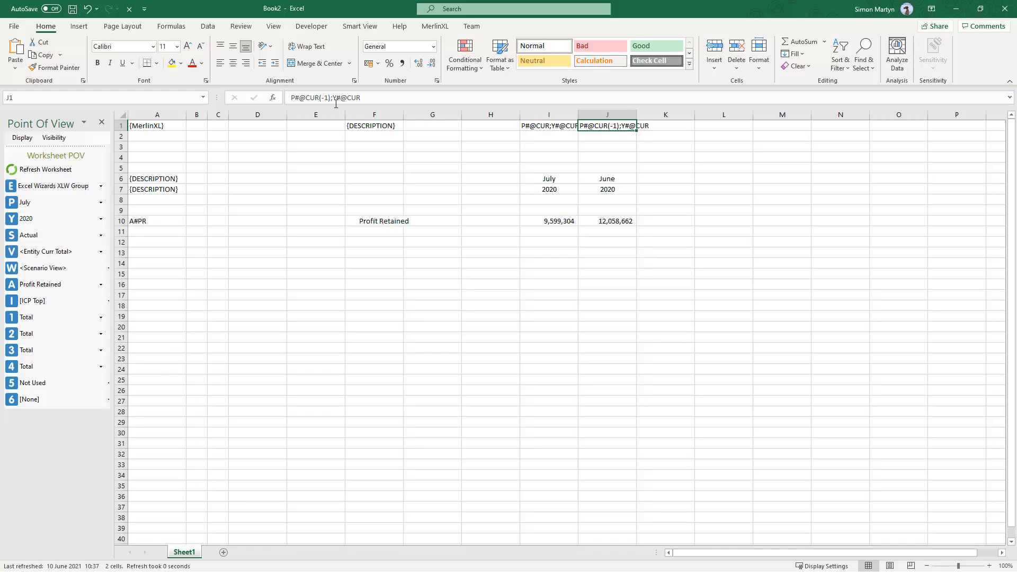
pyautogui.moveTo(330, 99); pyautogui.dragTo(366, 98)
pyautogui.press('BackSpace')
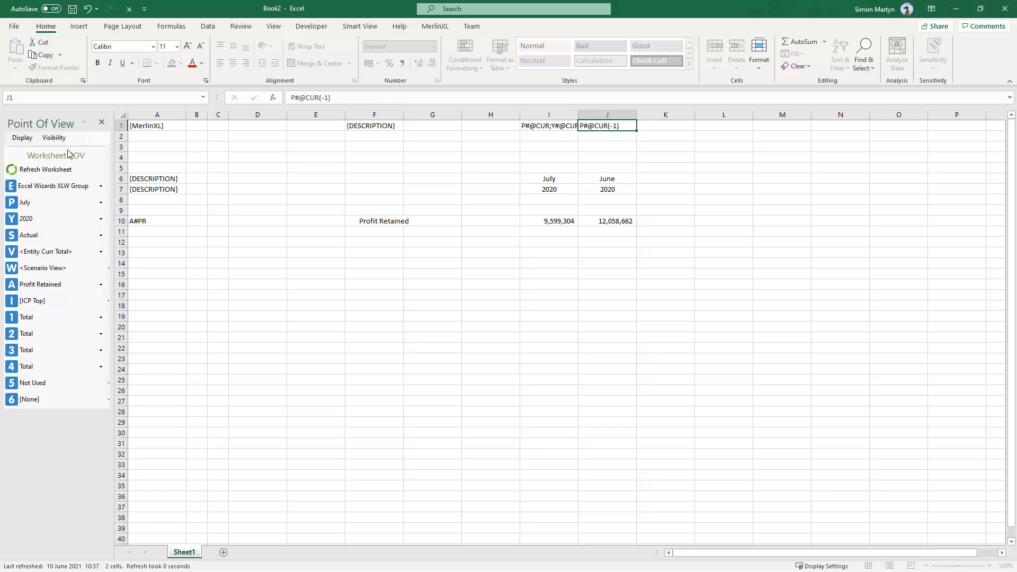
pyautogui.click(45, 170)
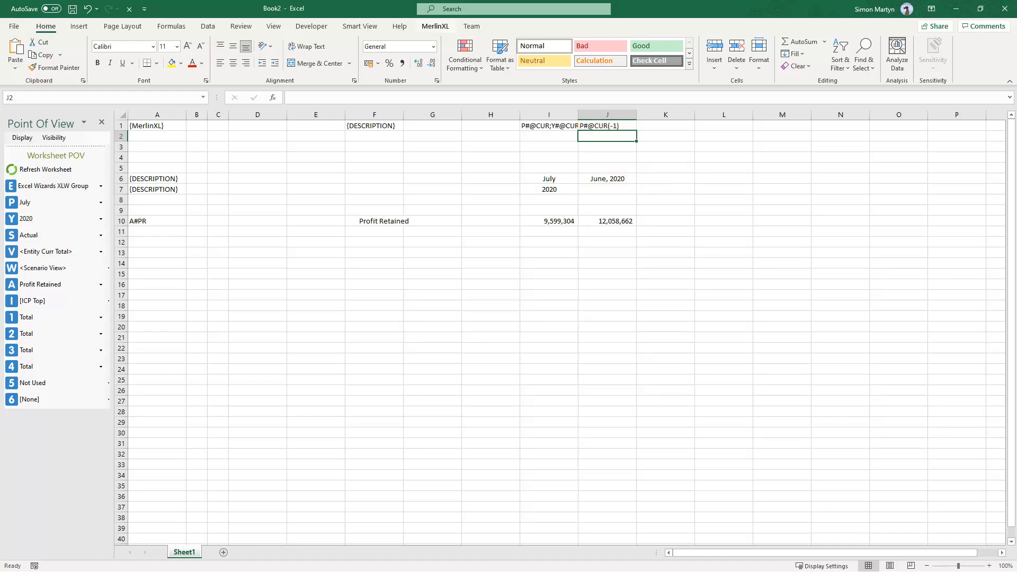
# Step: Add a Formatted Report Template on a new sheet using the active HFM connection
pyautogui.click(435, 25)
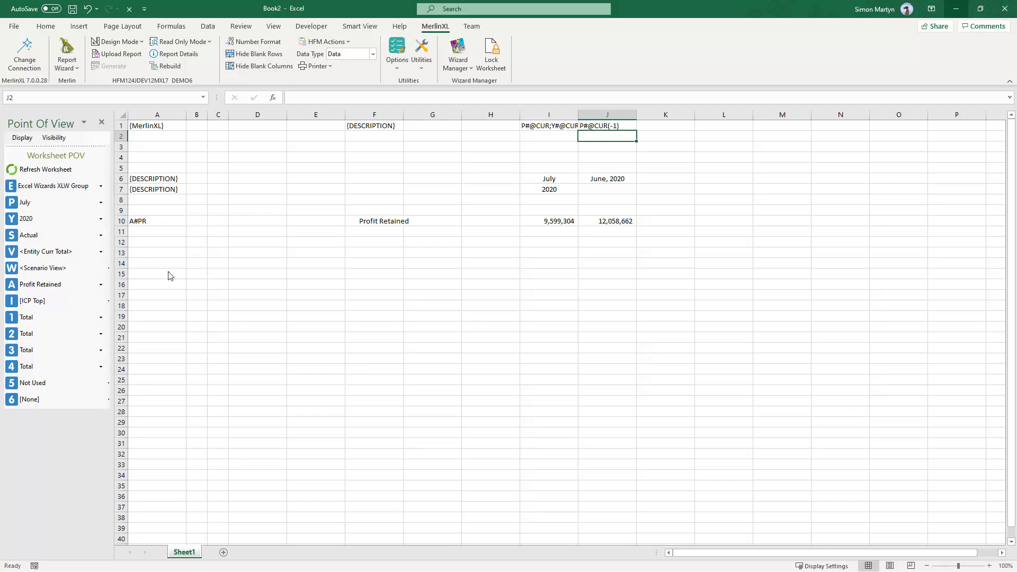
pyautogui.click(66, 66)
pyautogui.moveTo(111, 211)
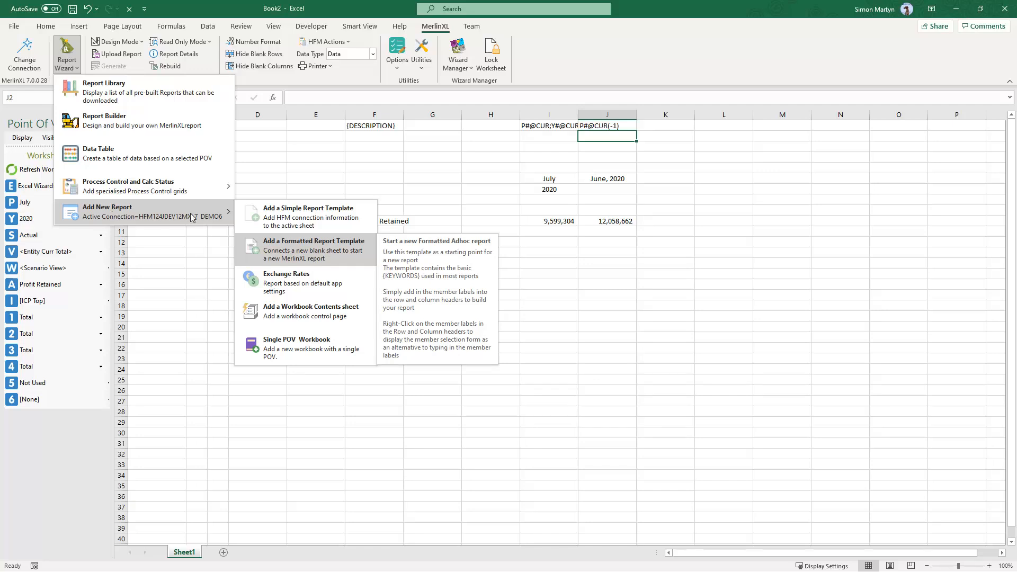
pyautogui.click(294, 251)
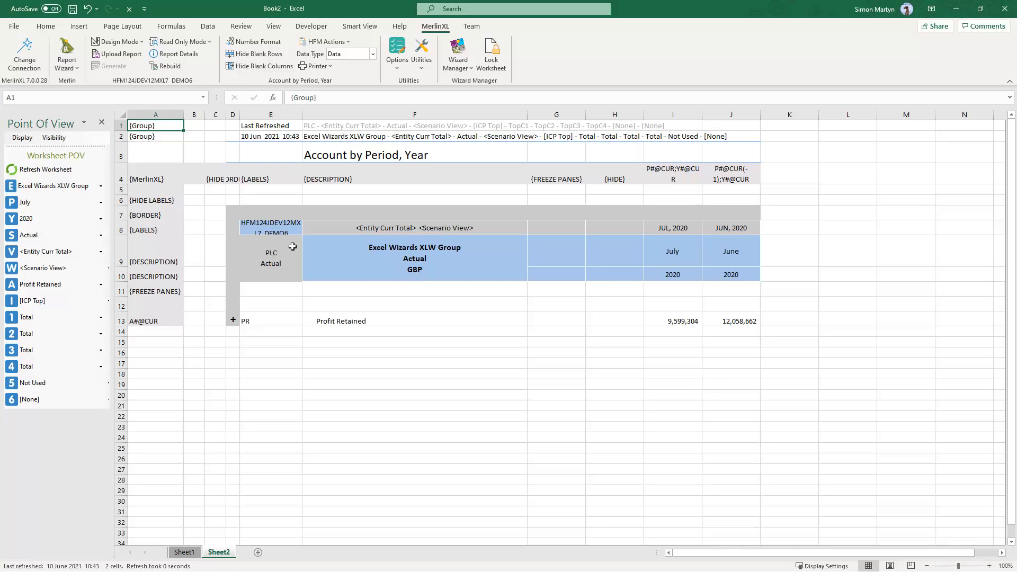
# Step: Examine the {Group} keywords in A1:A2 and the point-of-view label and description formulas in F1 and F2
pyautogui.moveTo(175, 127); pyautogui.dragTo(174, 135)
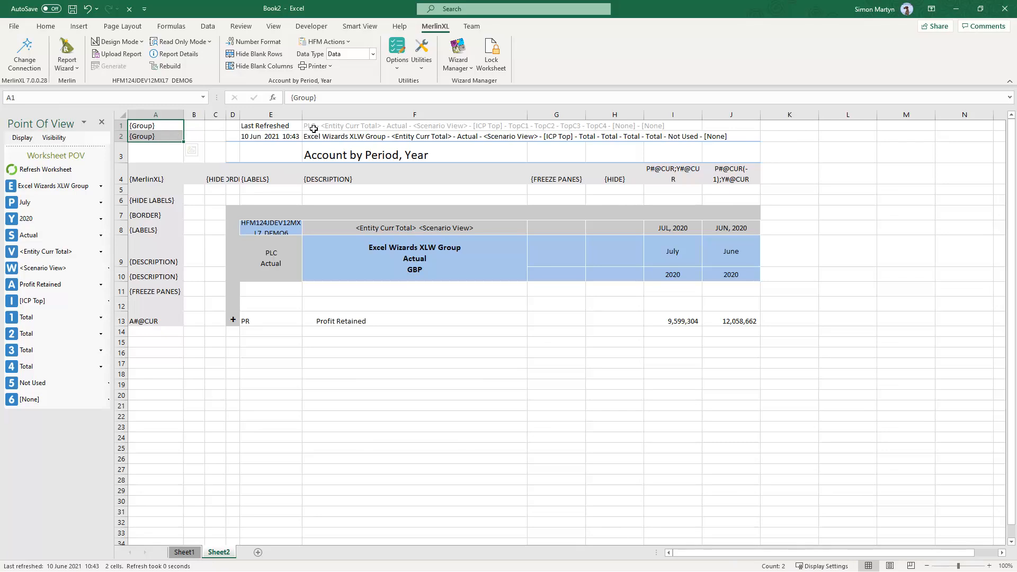
pyautogui.click(315, 127)
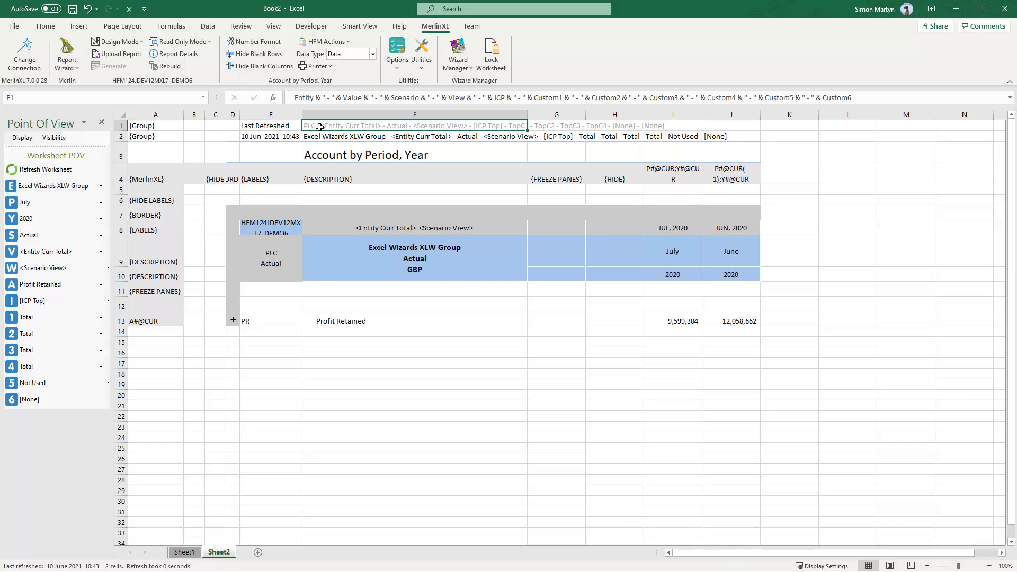
pyautogui.click(331, 139)
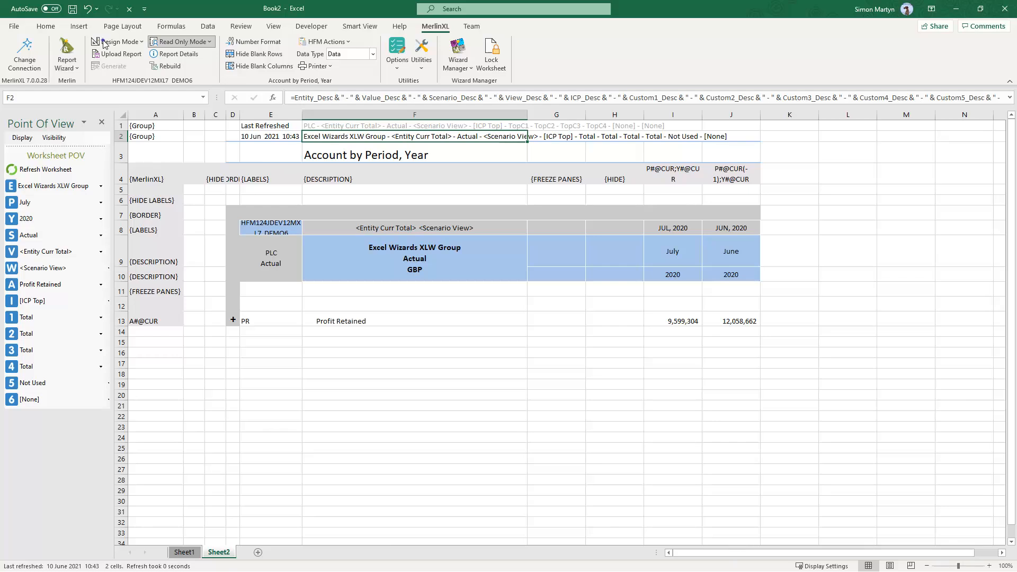
# Step: Put the formatted report into Report Mode and expand the grouped point-of-view rows above its title
pyautogui.click(125, 45)
pyautogui.click(143, 73)
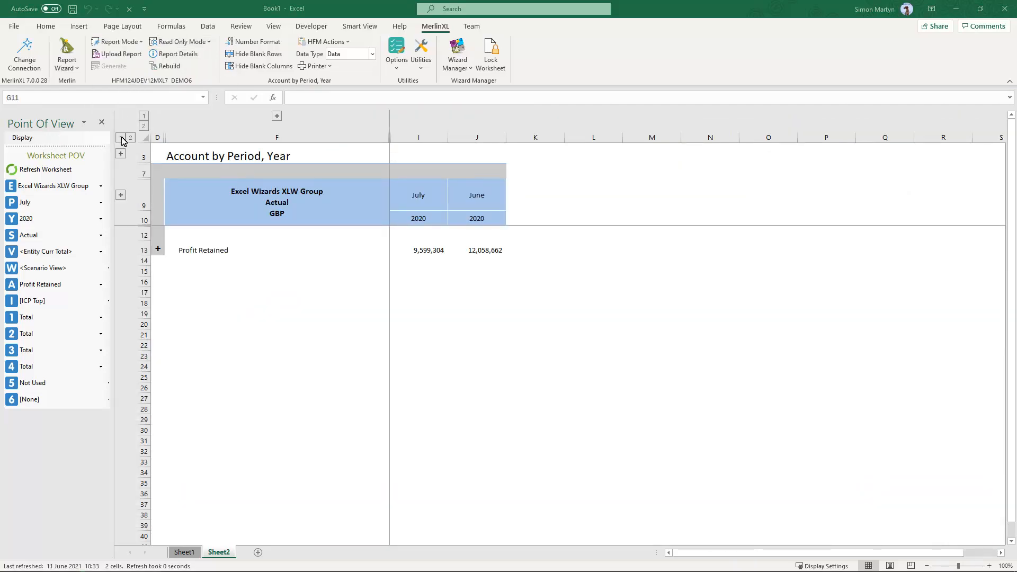
pyautogui.click(121, 154)
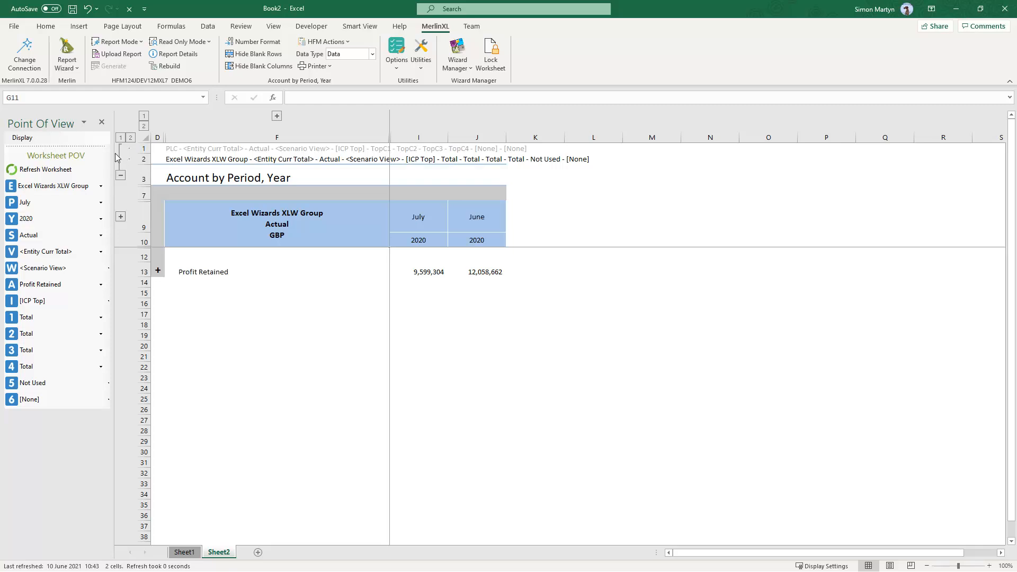
# Step: Add a new Exchange Rates report to the workbook
pyautogui.click(73, 69)
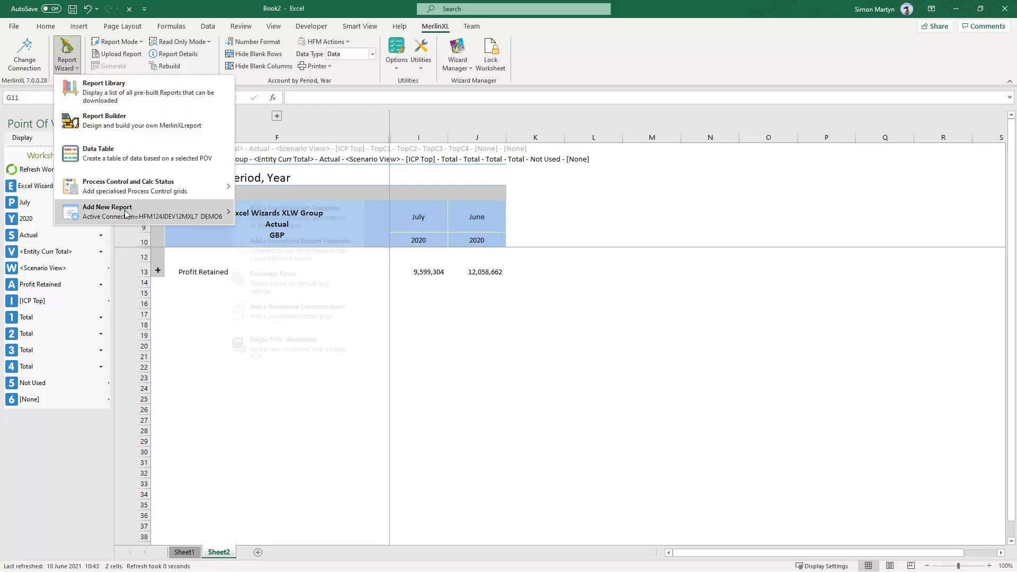
pyautogui.moveTo(129, 214)
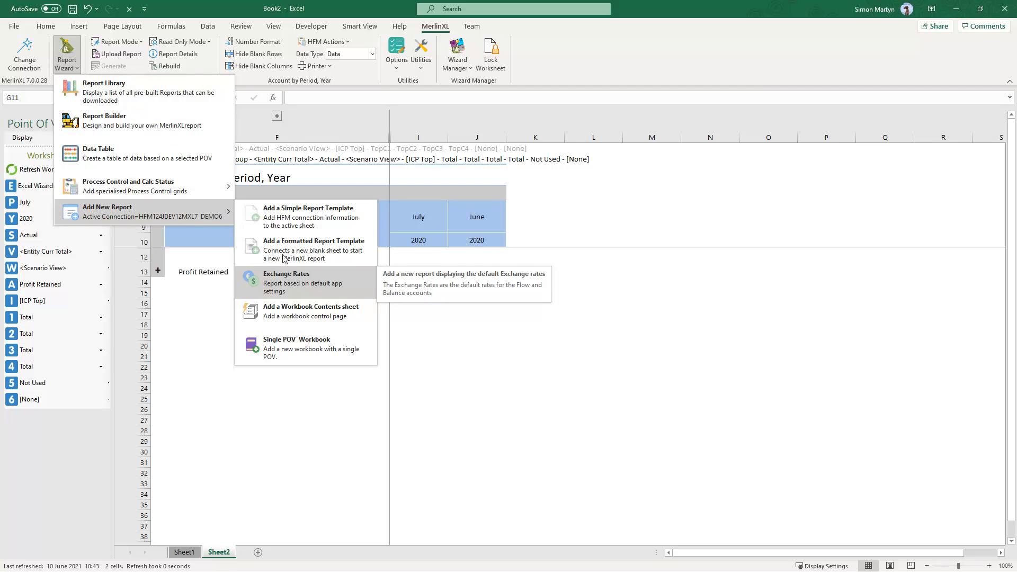
pyautogui.click(289, 280)
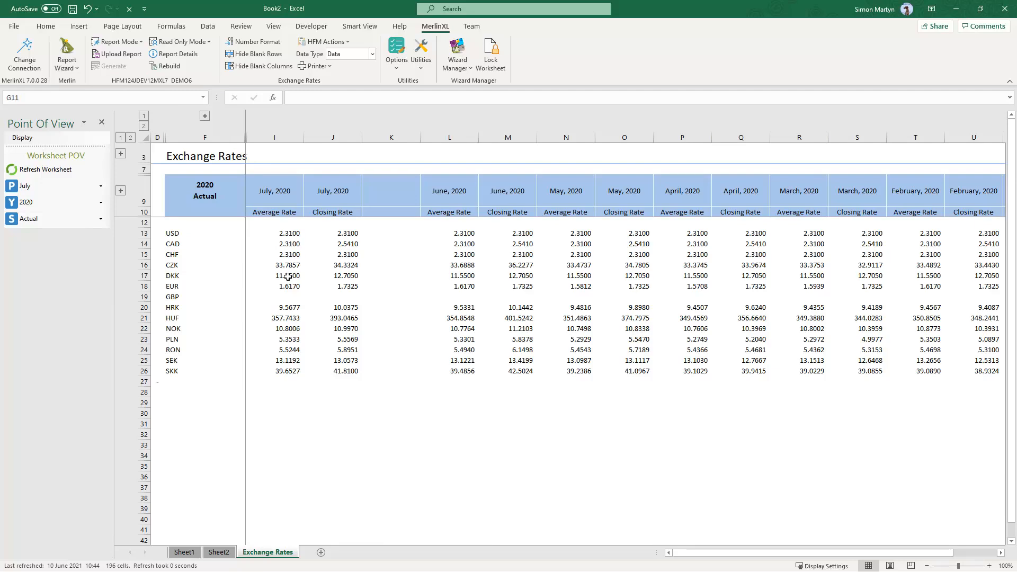
# Step: Examine the Exchange Rates report's layout in Design Mode and return it to Report Mode
pyautogui.click(161, 150)
pyautogui.click(139, 41)
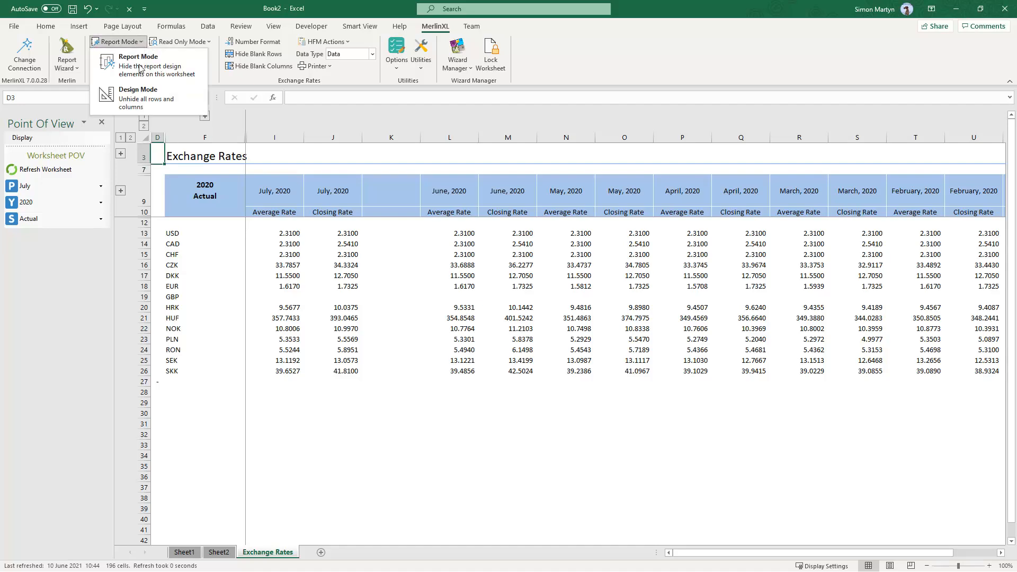
pyautogui.click(139, 100)
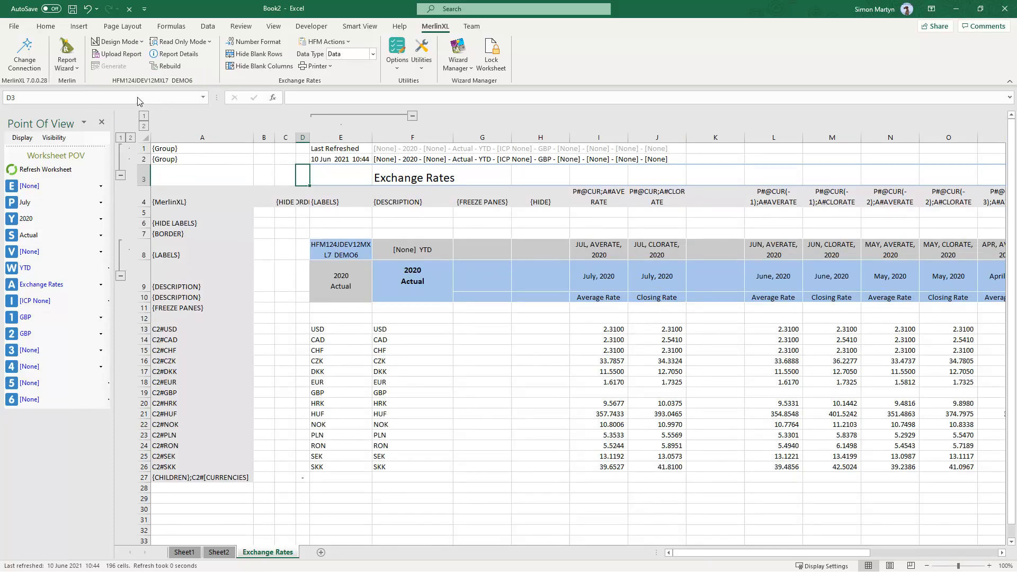
pyautogui.click(136, 45)
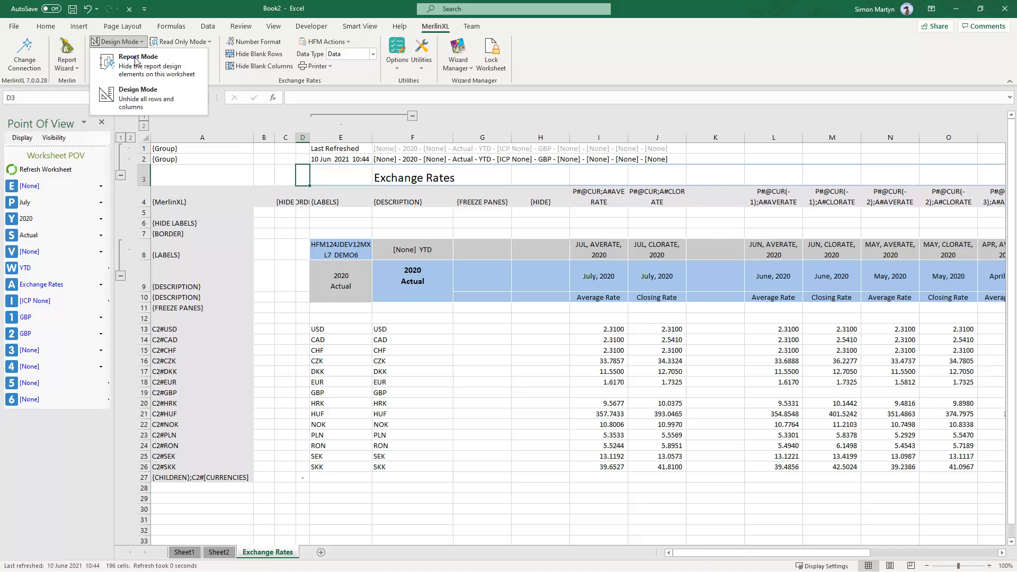
pyautogui.click(137, 62)
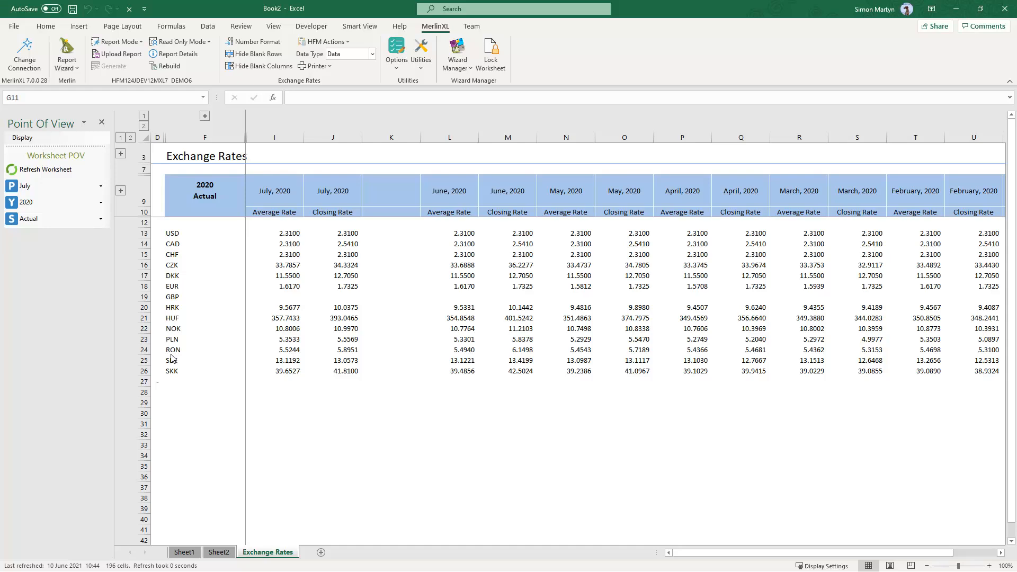
# Step: Go to Sheet2 and put its Account by Period, Year report into Design Mode
pyautogui.click(212, 550)
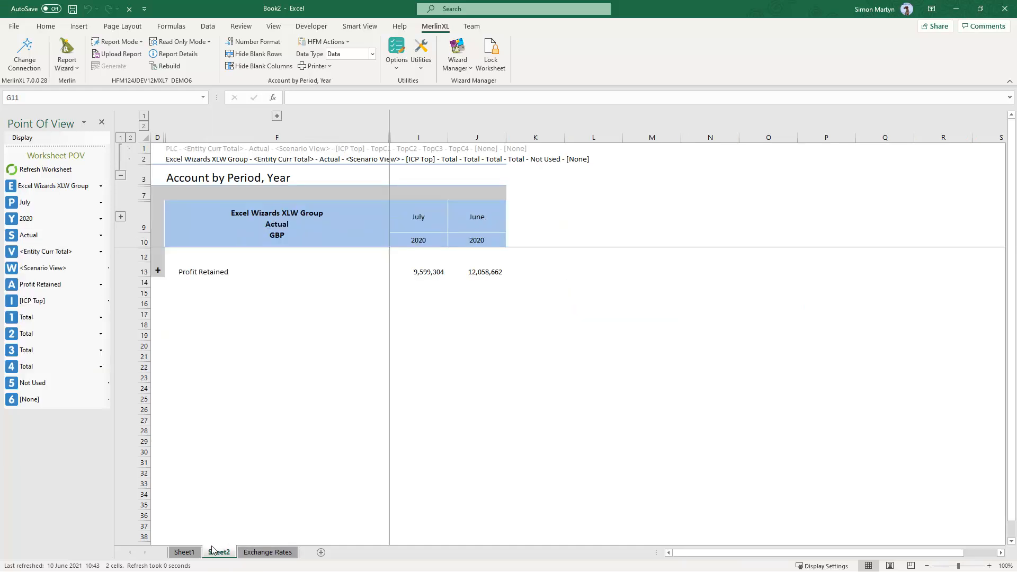
pyautogui.click(117, 42)
pyautogui.click(140, 98)
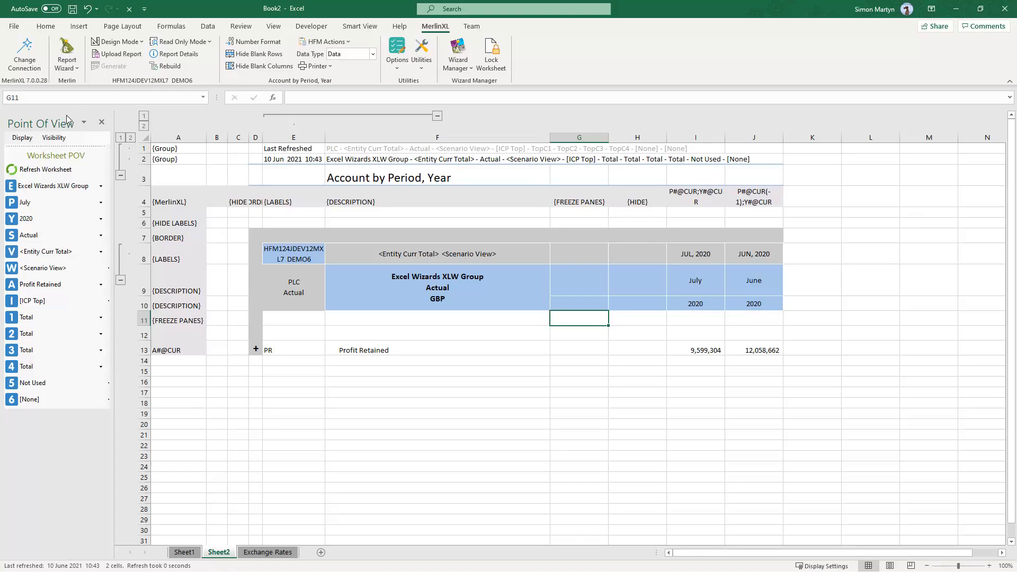
# Step: In the dimension visibility settings for the Point Of View, set Custom1 through Custom6 to Hidden
pyautogui.click(59, 138)
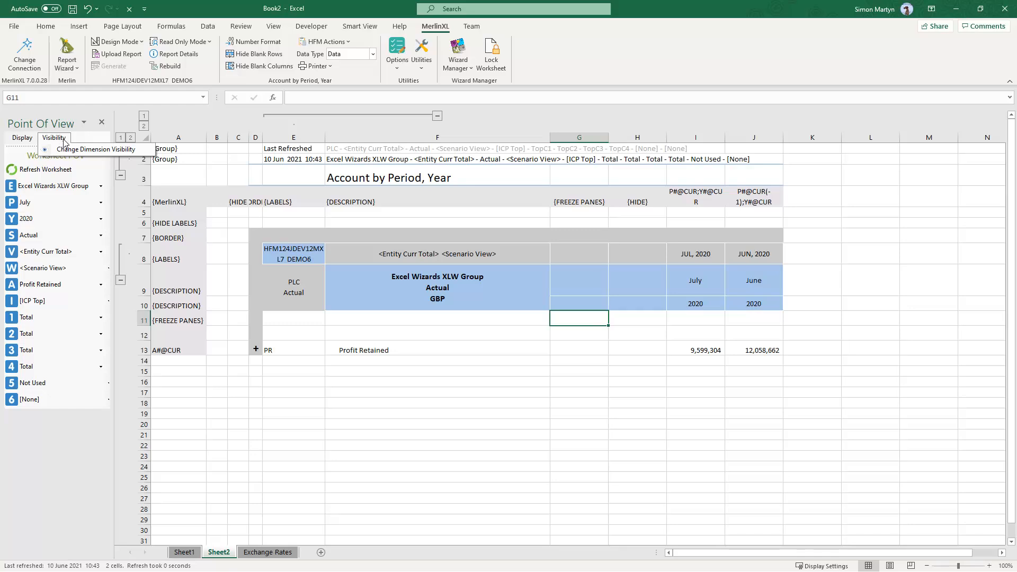
pyautogui.click(100, 150)
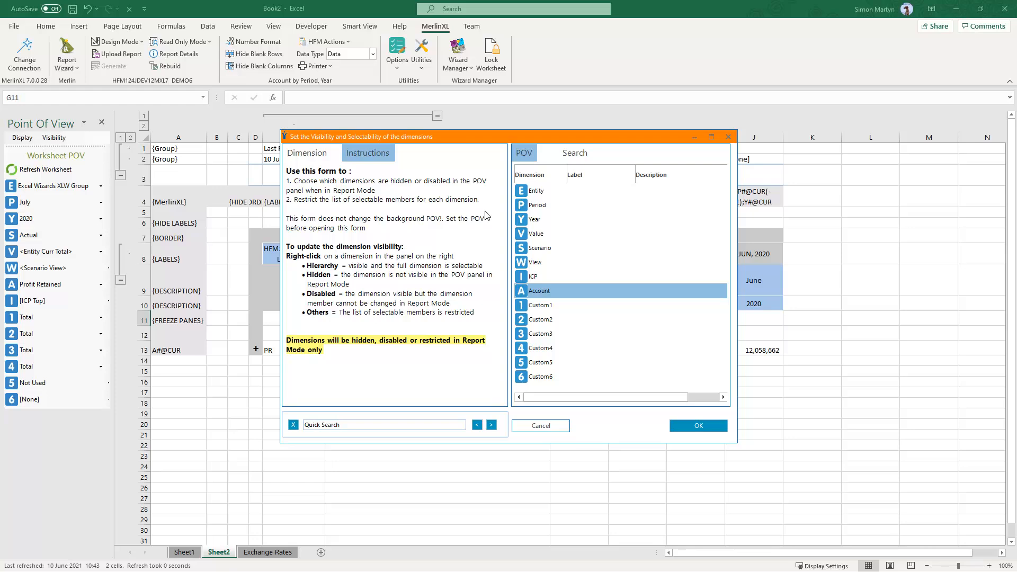
pyautogui.click(549, 306)
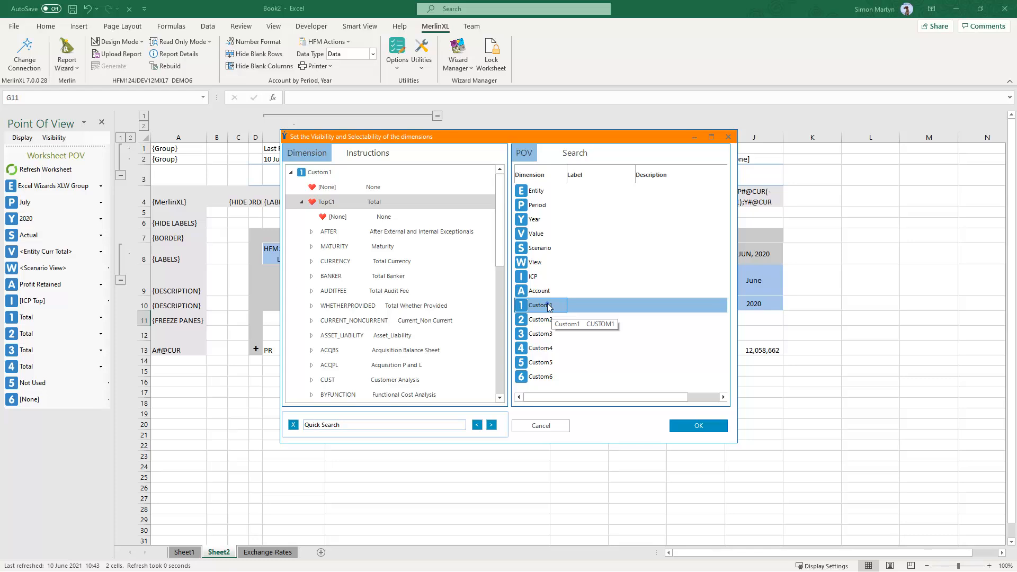
pyautogui.rightClick(549, 307)
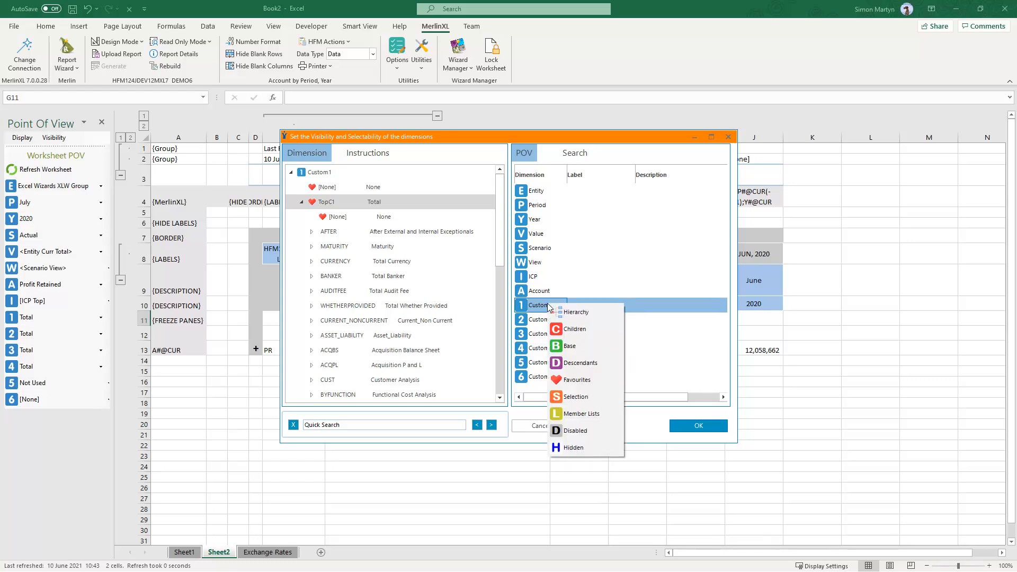
pyautogui.click(586, 448)
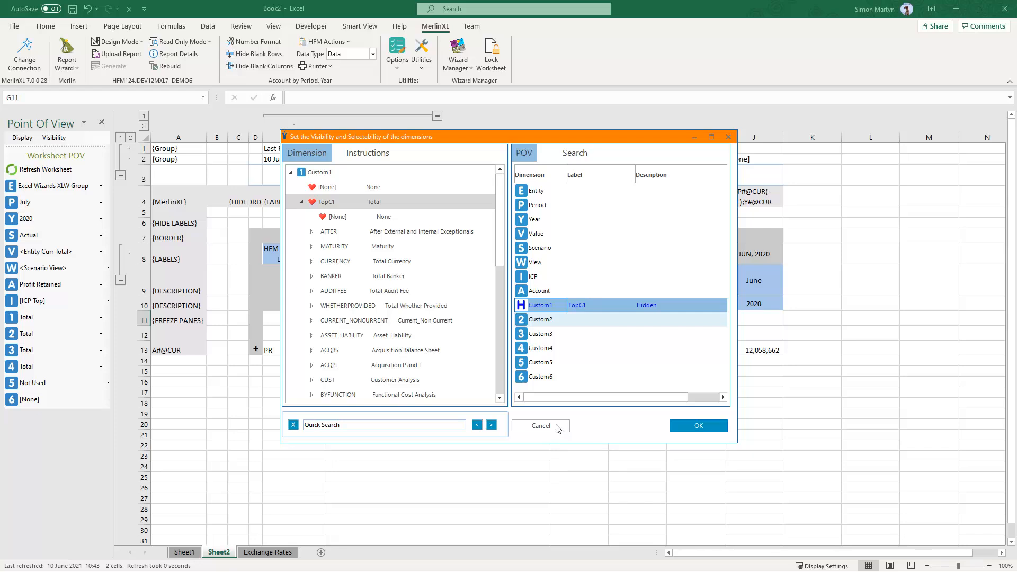
pyautogui.rightClick(543, 319)
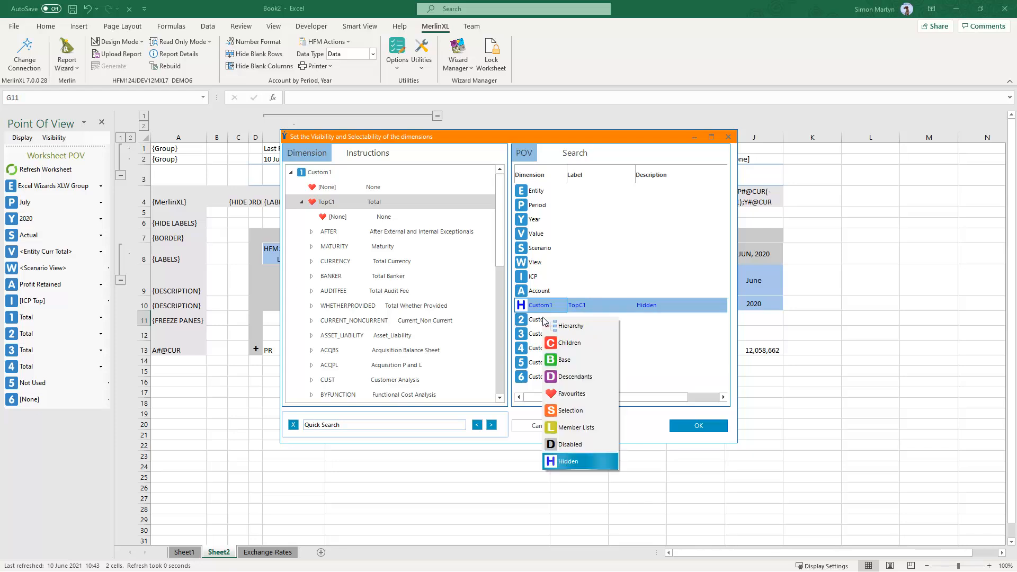
pyautogui.click(583, 467)
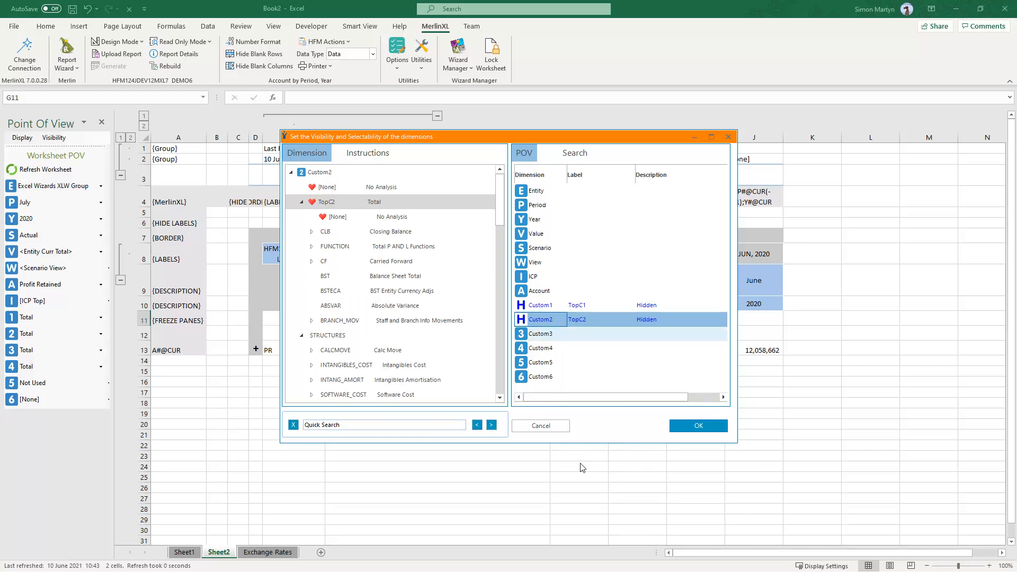
pyautogui.rightClick(543, 334)
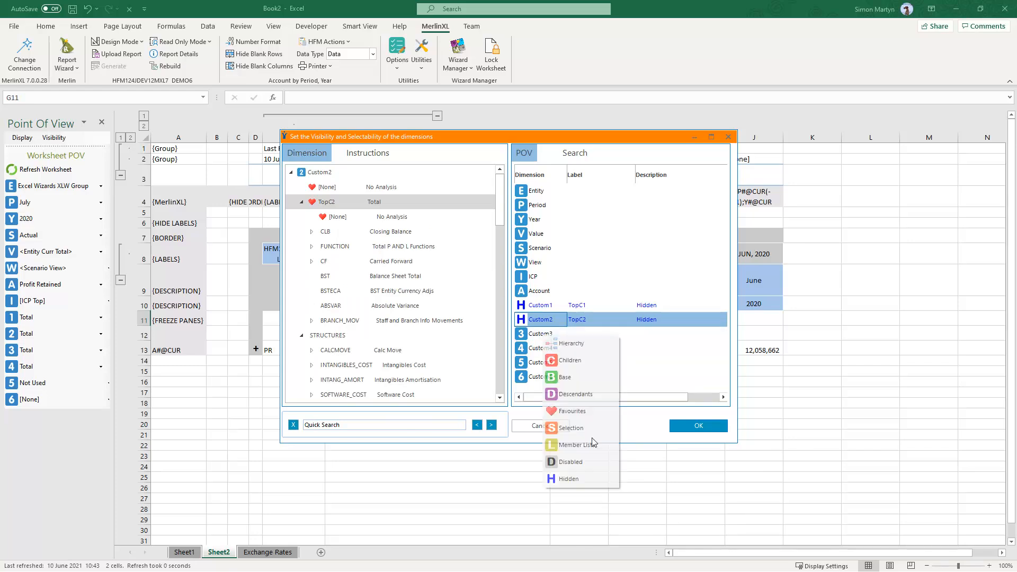
pyautogui.click(594, 479)
pyautogui.rightClick(543, 348)
pyautogui.click(604, 493)
pyautogui.rightClick(539, 364)
pyautogui.click(589, 508)
pyautogui.rightClick(540, 376)
pyautogui.click(589, 522)
# Step: Set the ICP dimension to Hidden and the View dimension to Disabled
pyautogui.click(540, 277)
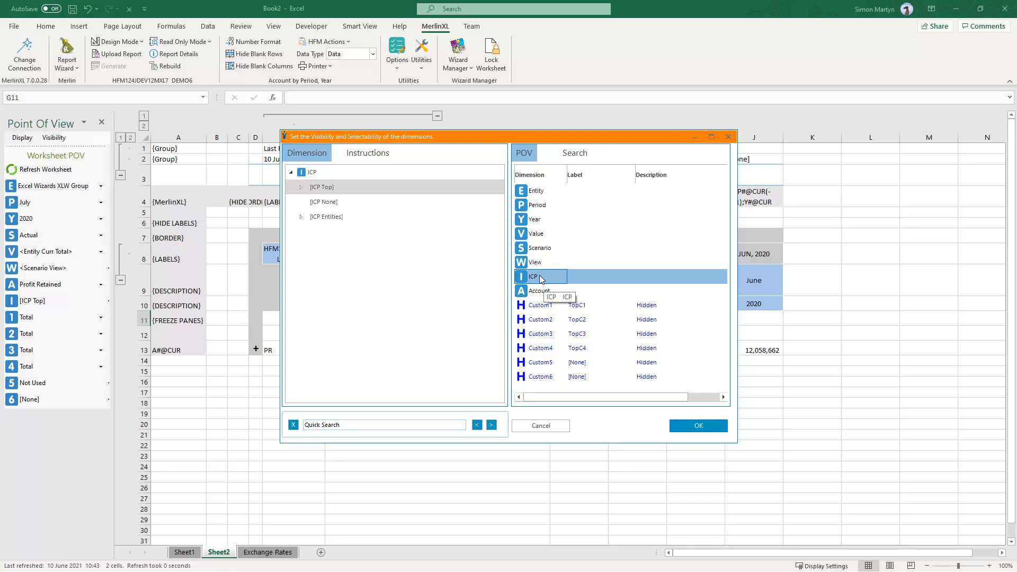
pyautogui.rightClick(539, 275)
pyautogui.click(590, 420)
pyautogui.rightClick(543, 263)
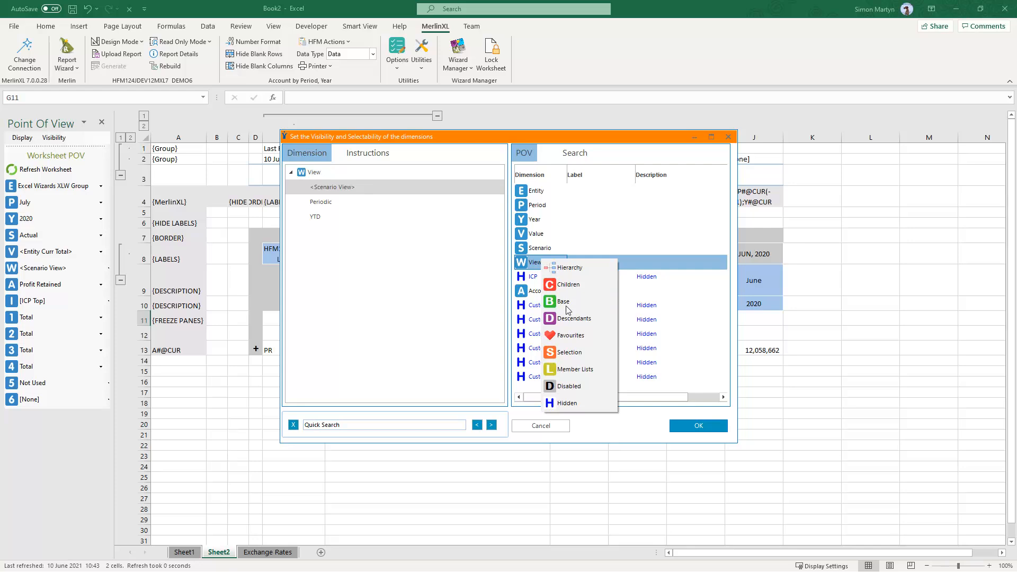
pyautogui.click(571, 388)
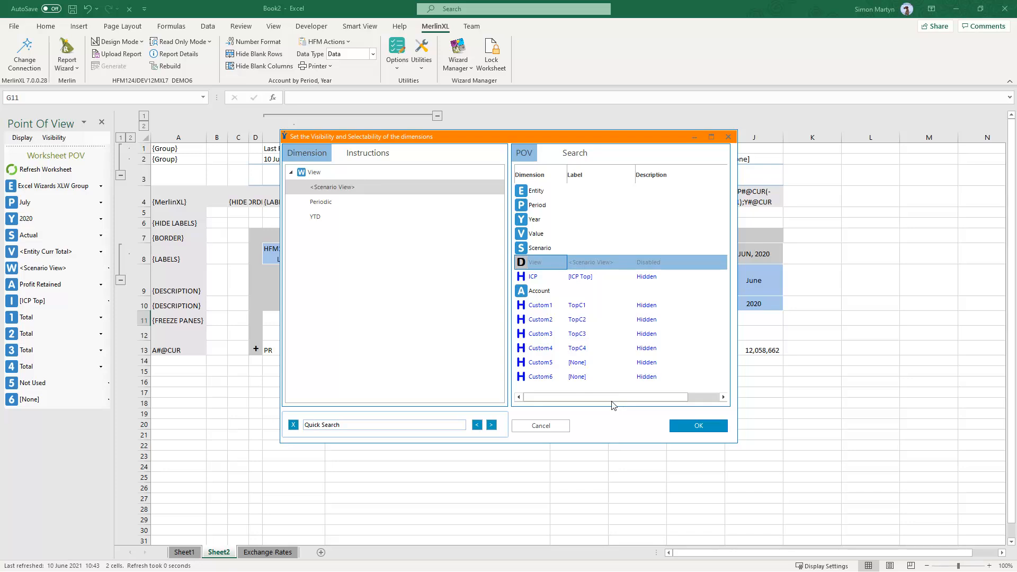
# Step: Apply the dimension visibility settings and switch the Account by Period, Year report to Report Mode
pyautogui.click(698, 426)
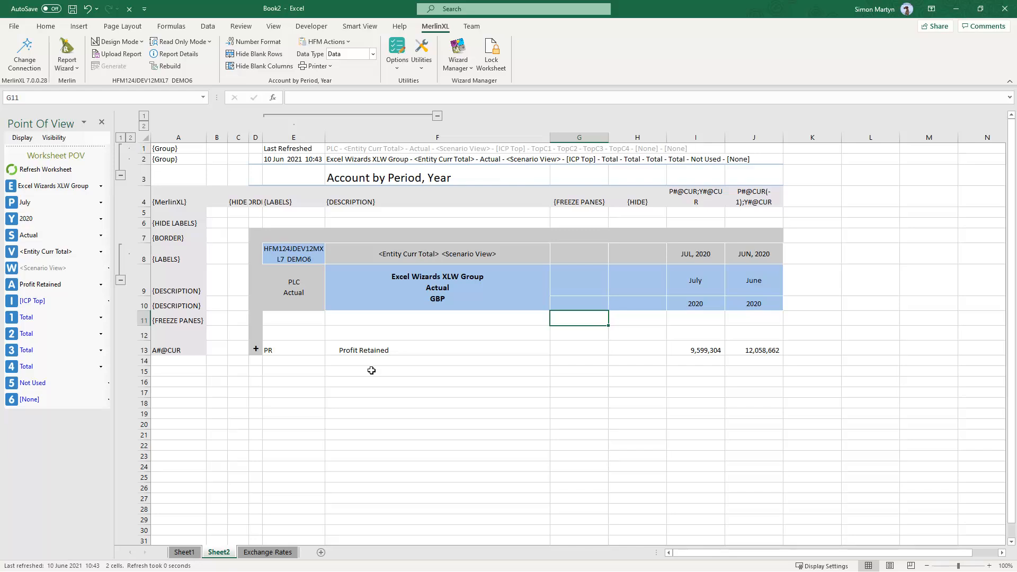
pyautogui.hotkey('ctrl', 'Home')
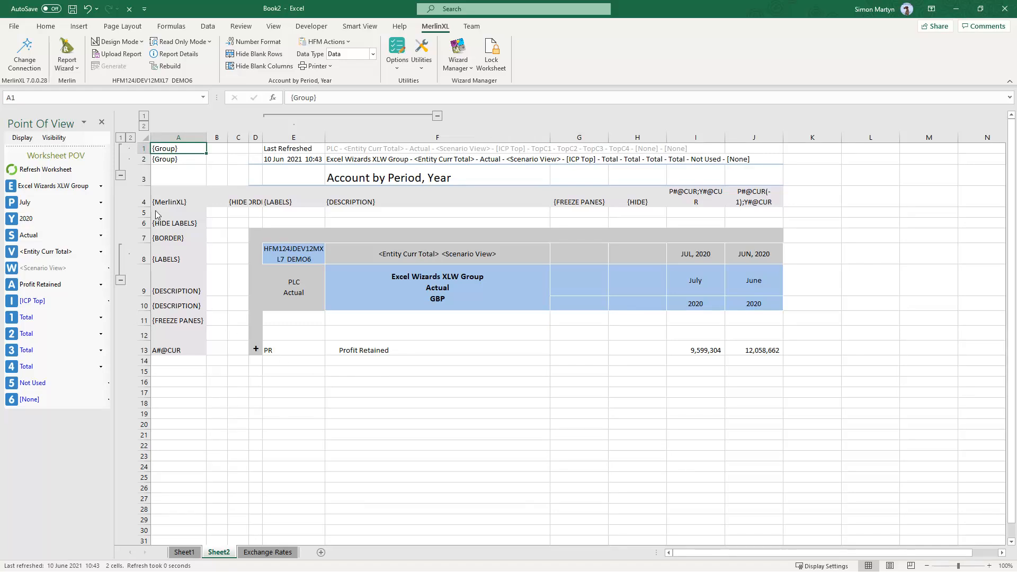
pyautogui.click(136, 46)
pyautogui.click(138, 64)
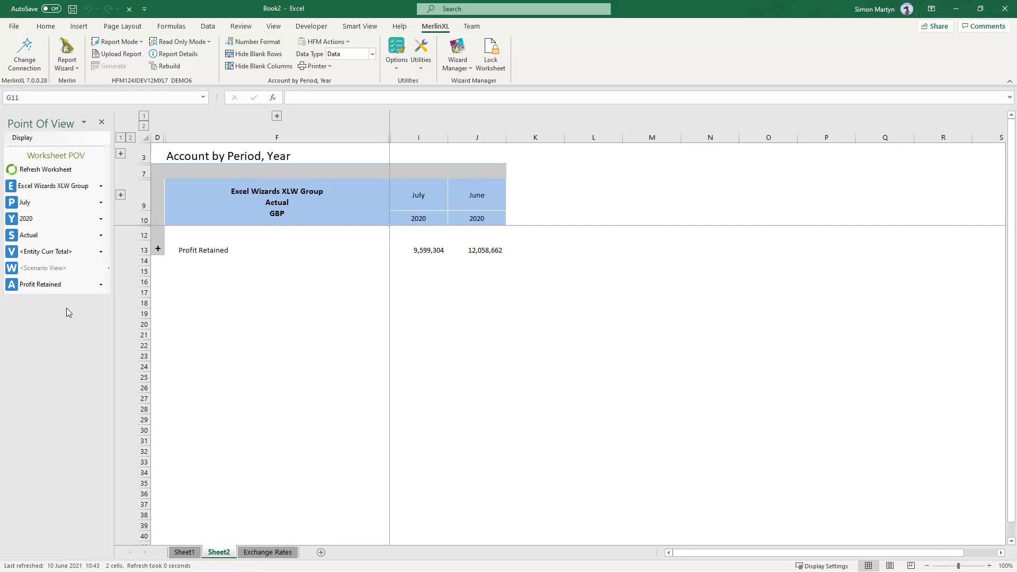
# Step: In Design Mode, restrict the selectable Account members to the Descendants of BS (BALANCE SHEET) in the dimension visibility settings
pyautogui.click(137, 43)
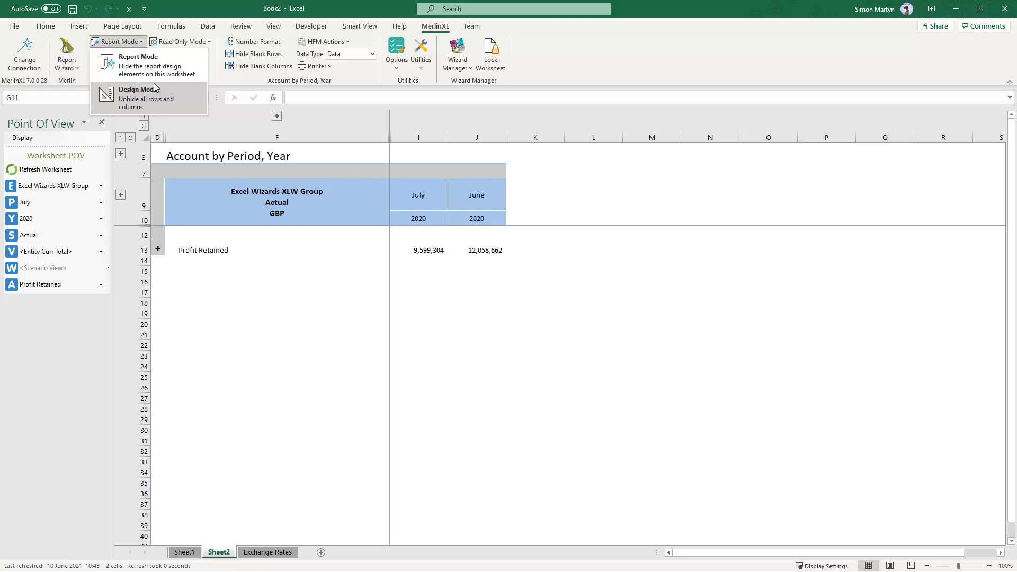
pyautogui.click(155, 99)
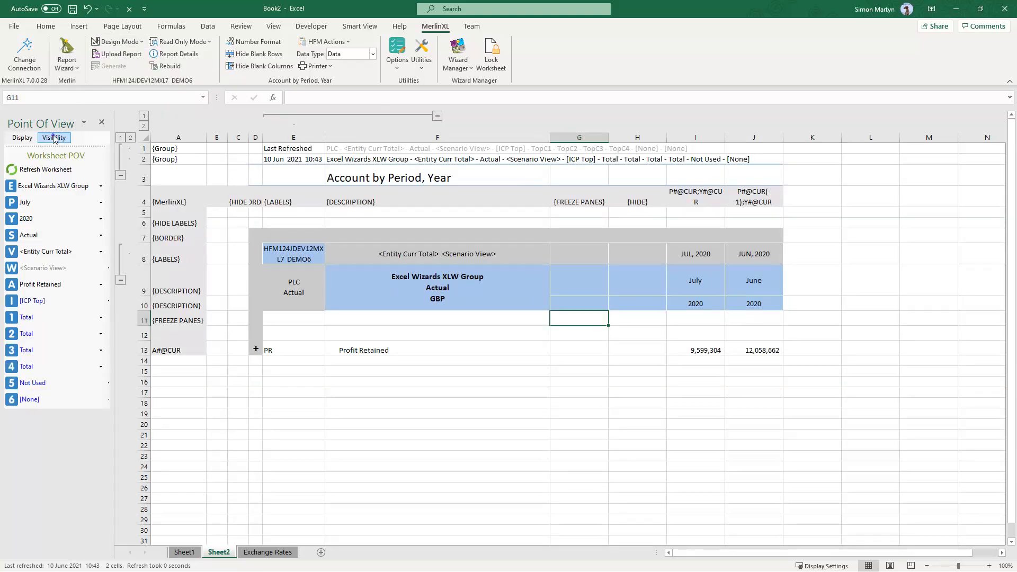
pyautogui.click(54, 137)
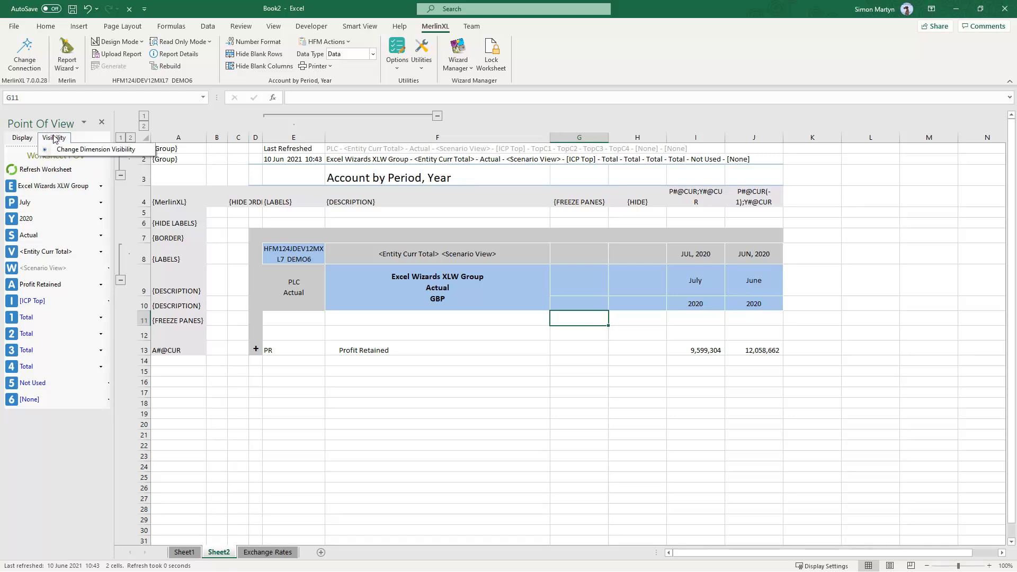
pyautogui.click(70, 150)
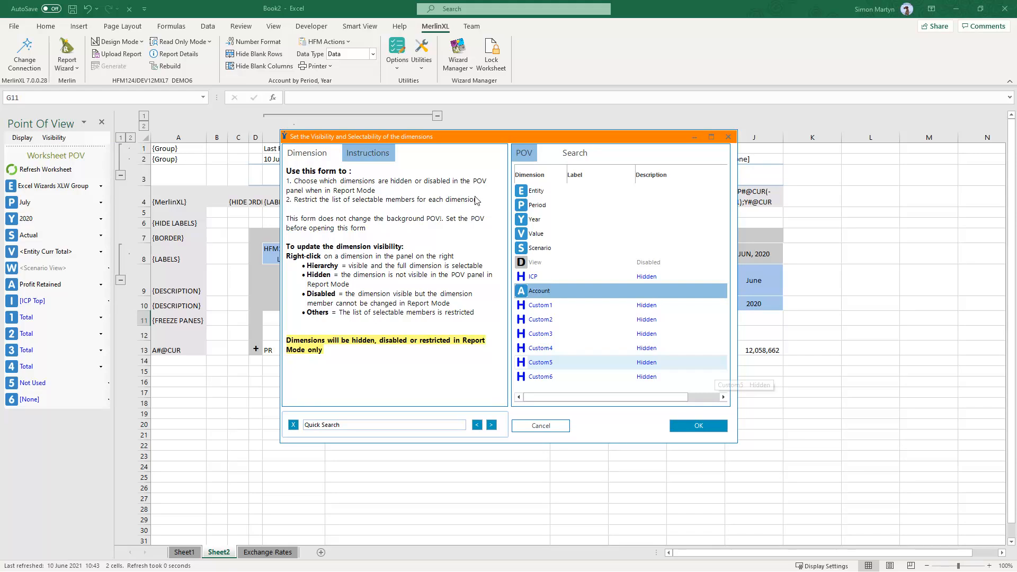
pyautogui.rightClick(555, 291)
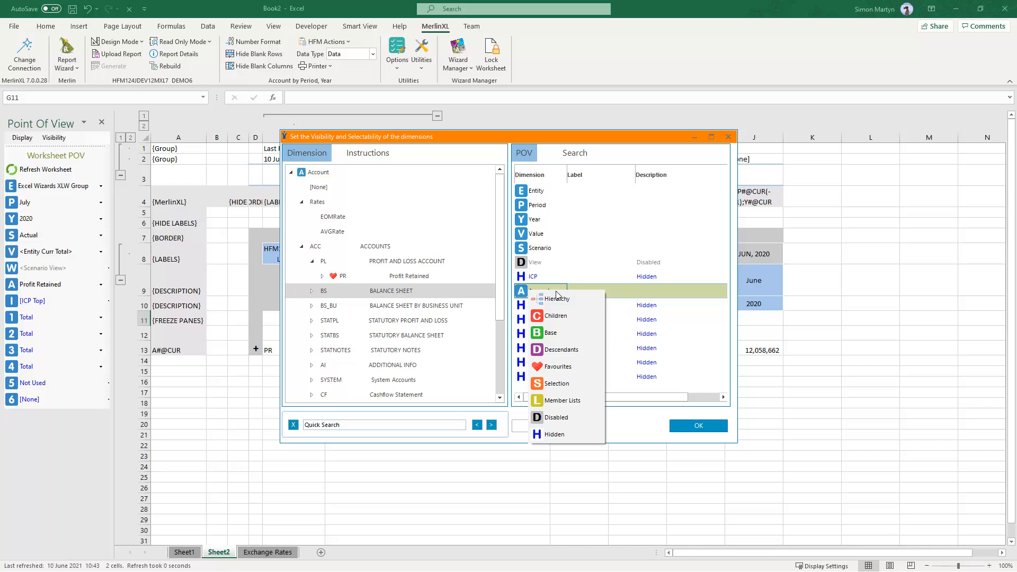
pyautogui.click(548, 350)
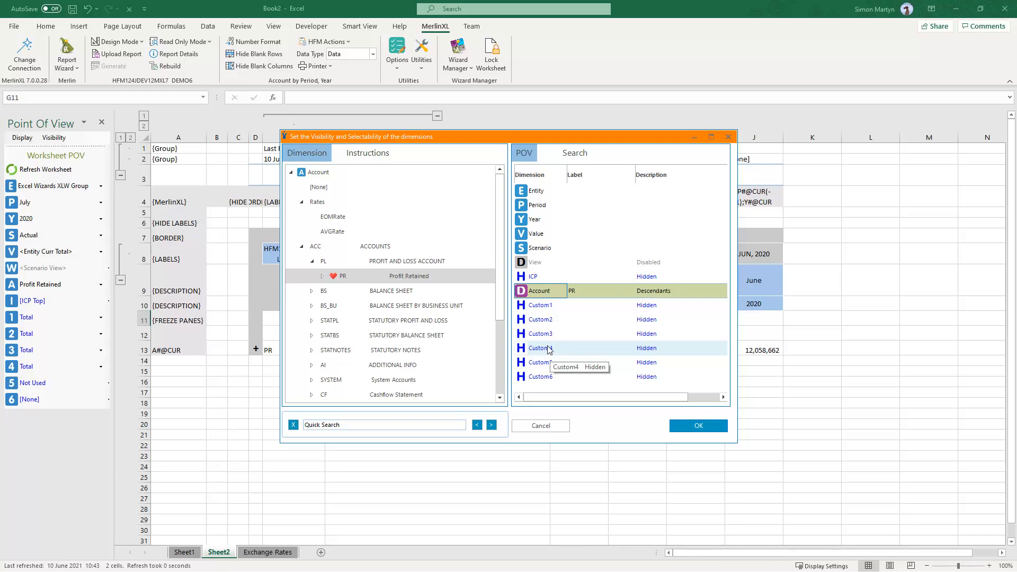
pyautogui.click(392, 296)
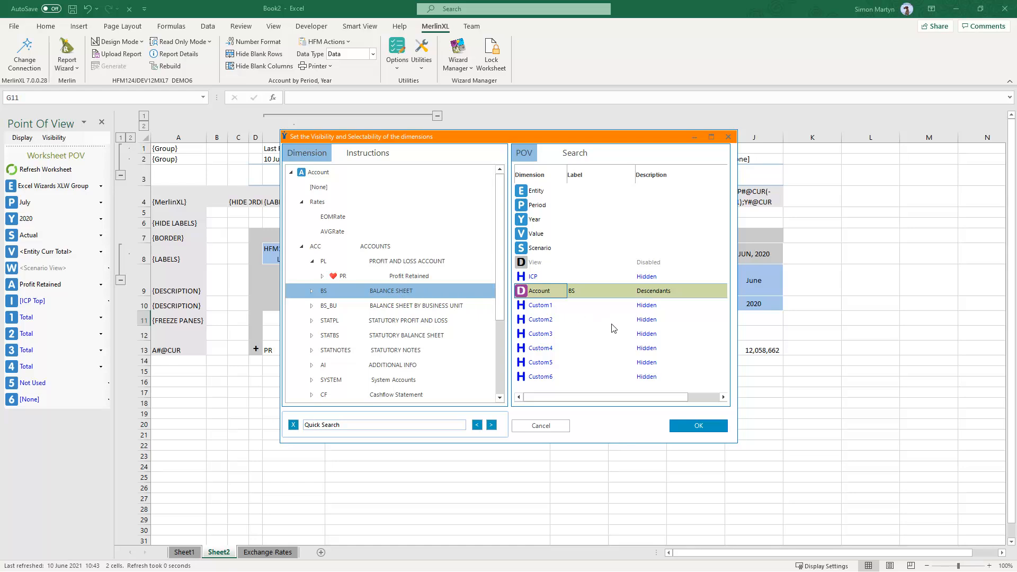
pyautogui.click(689, 425)
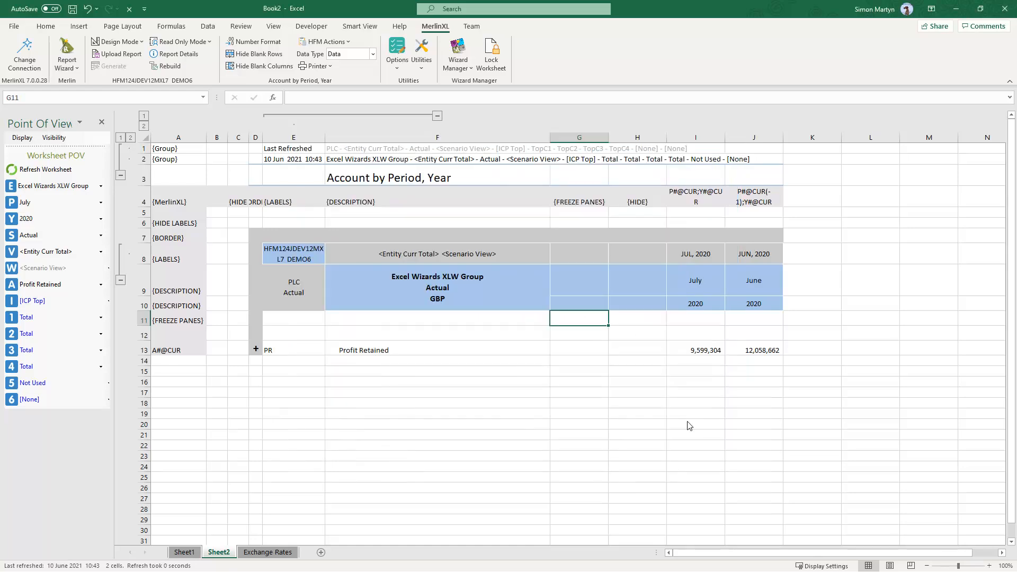
# Step: Return the report to Report Mode and set the Point Of View's Account to Net Debt under Net Funding
pyautogui.click(135, 42)
pyautogui.click(138, 65)
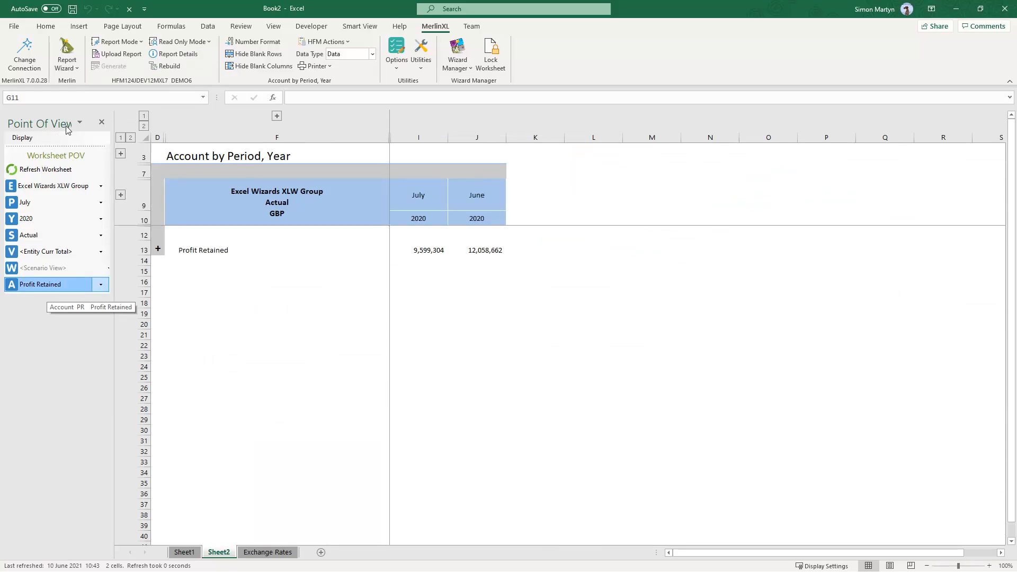
pyautogui.doubleClick(47, 286)
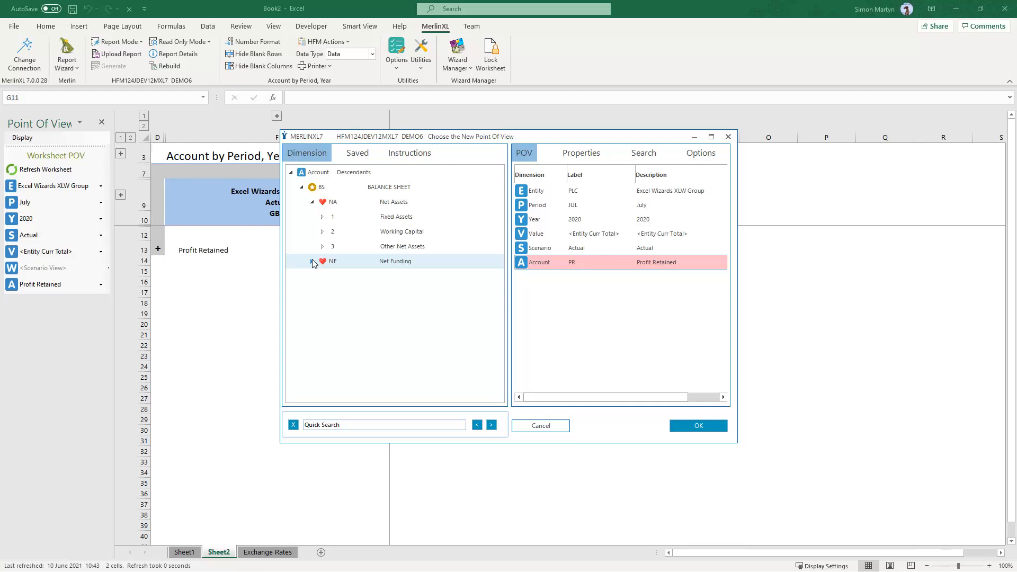
pyautogui.click(323, 217)
pyautogui.click(342, 235)
pyautogui.click(312, 306)
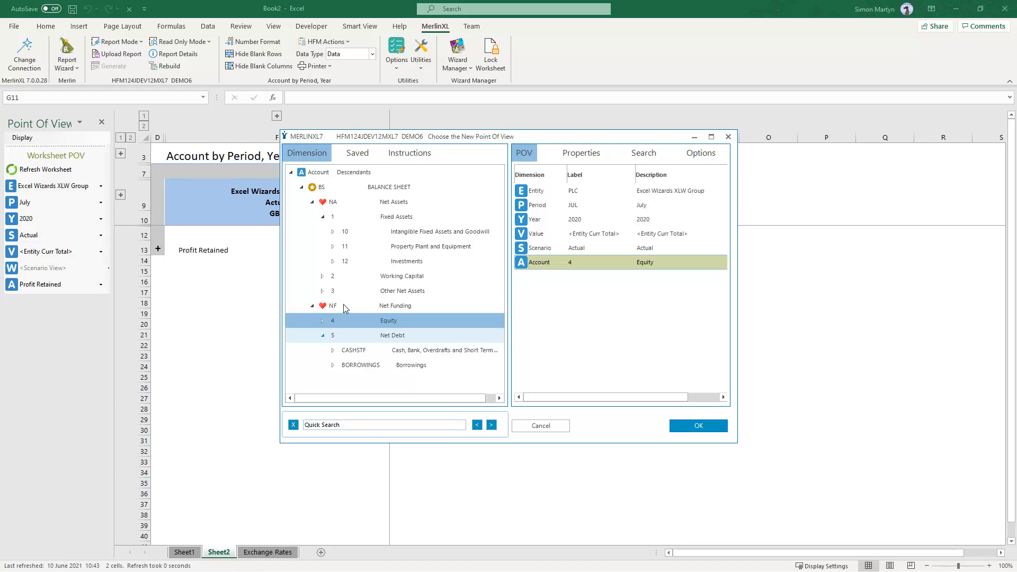
pyautogui.press('Down')
pyautogui.press('Down')
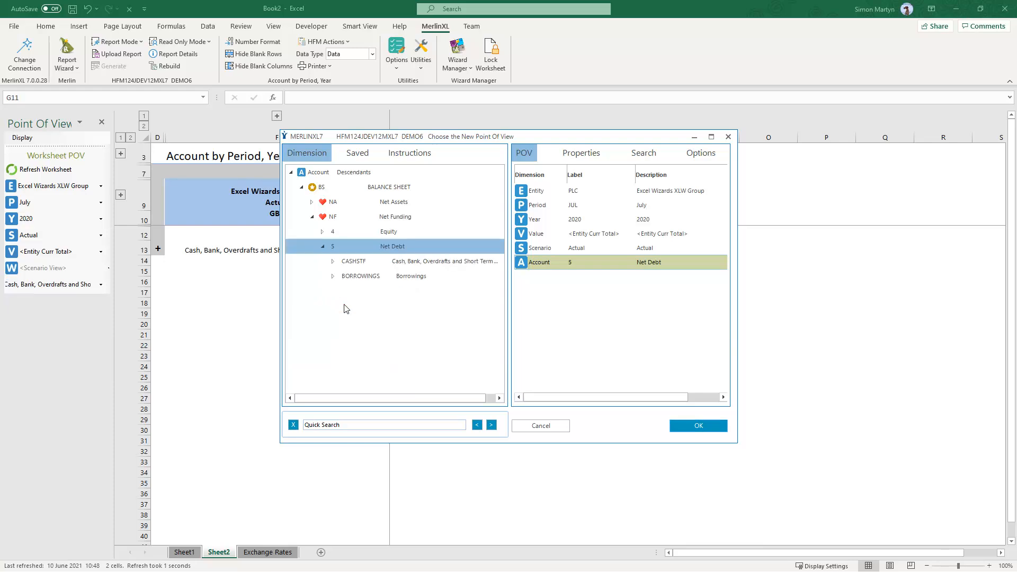
pyautogui.click(695, 427)
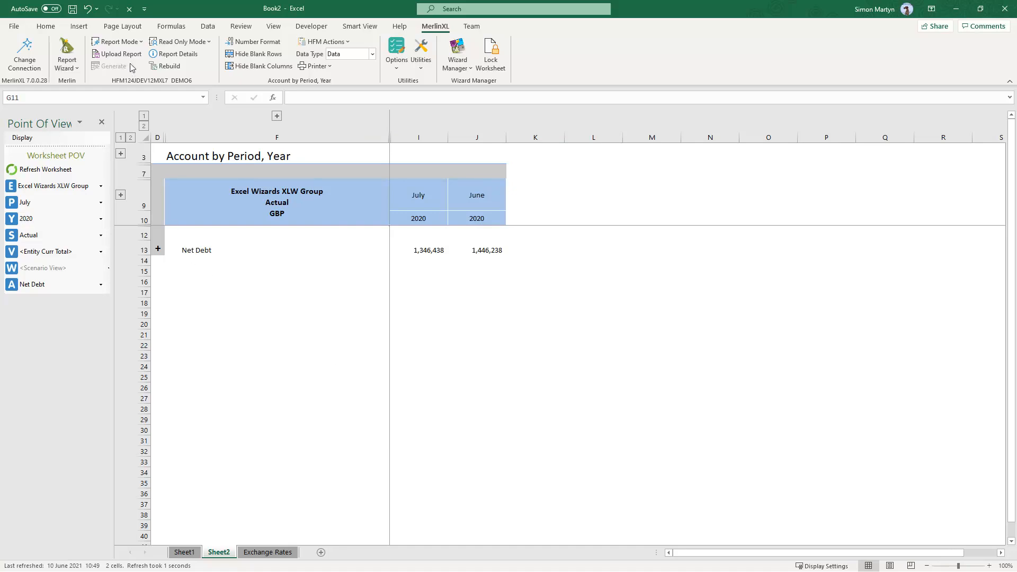
# Step: In Design Mode, restrict the selectable Entity members to the DashboardDemo member list in the dimension visibility settings
pyautogui.click(132, 43)
pyautogui.click(129, 96)
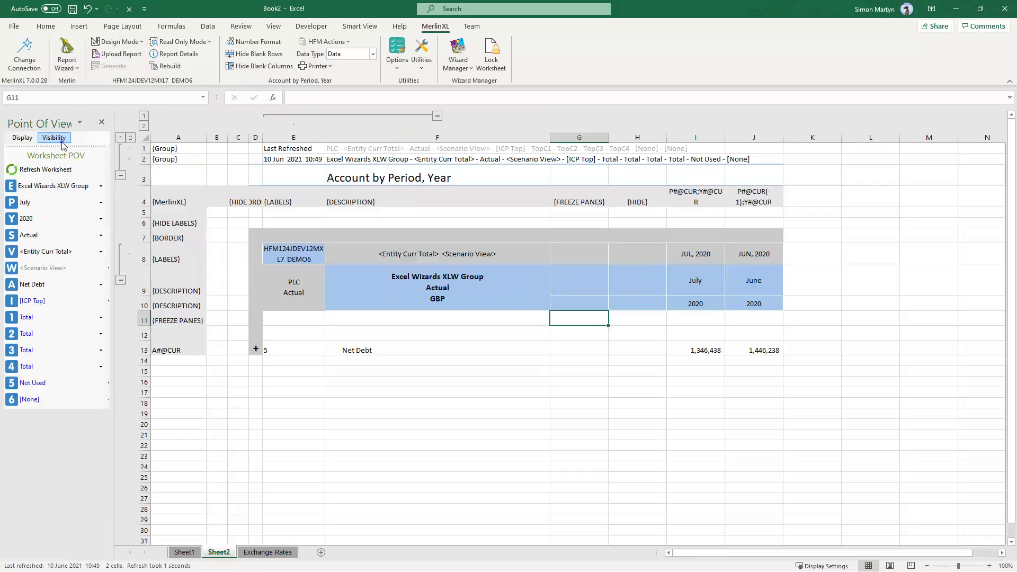
pyautogui.click(62, 142)
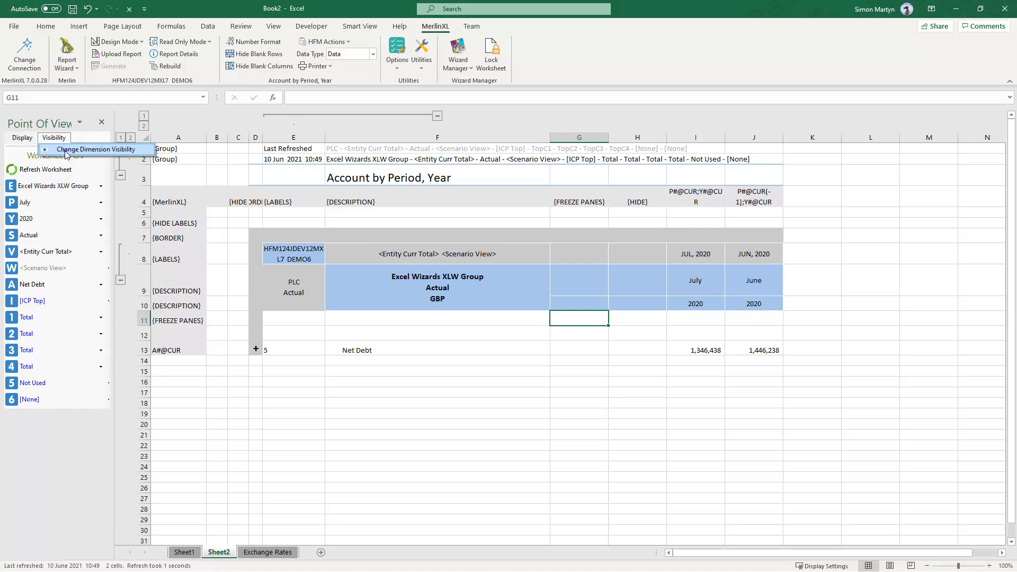
pyautogui.click(64, 150)
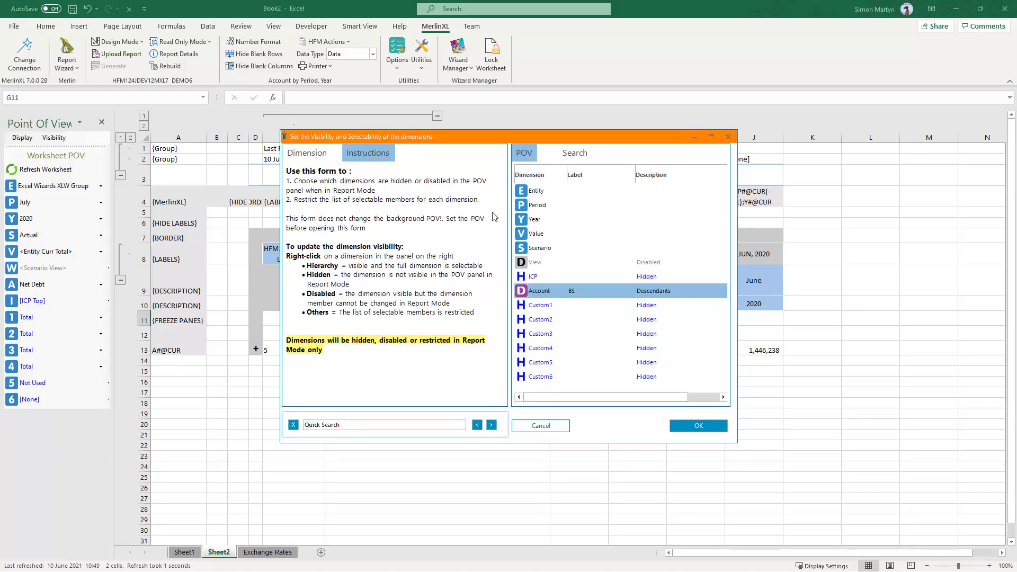
pyautogui.click(528, 194)
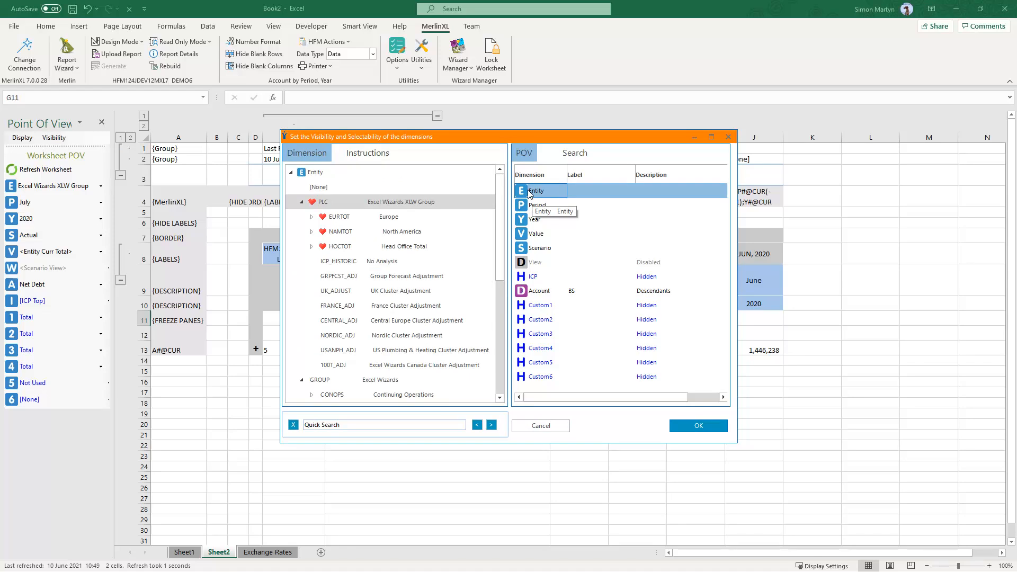
pyautogui.click(522, 192)
pyautogui.click(561, 285)
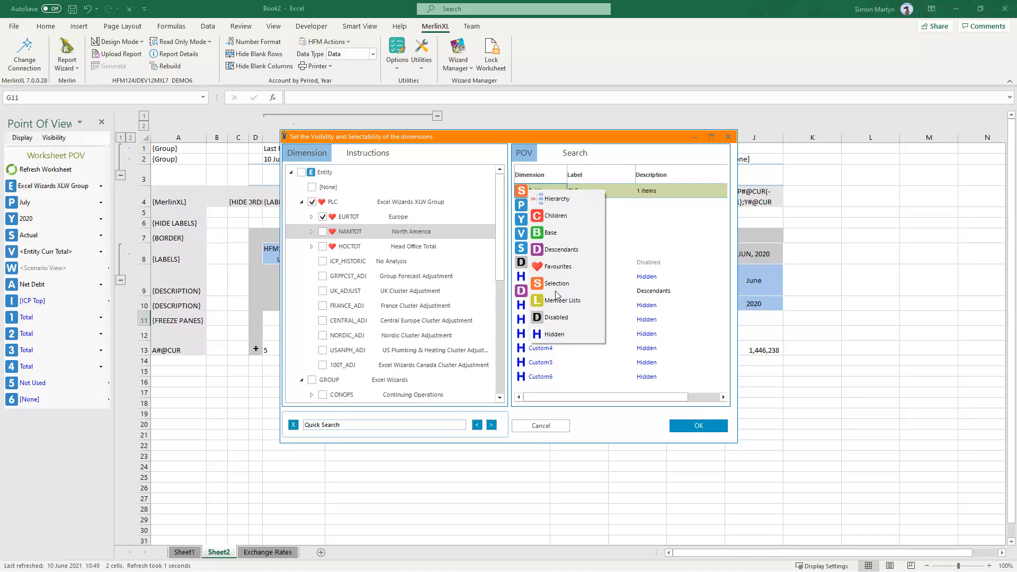
pyautogui.click(555, 300)
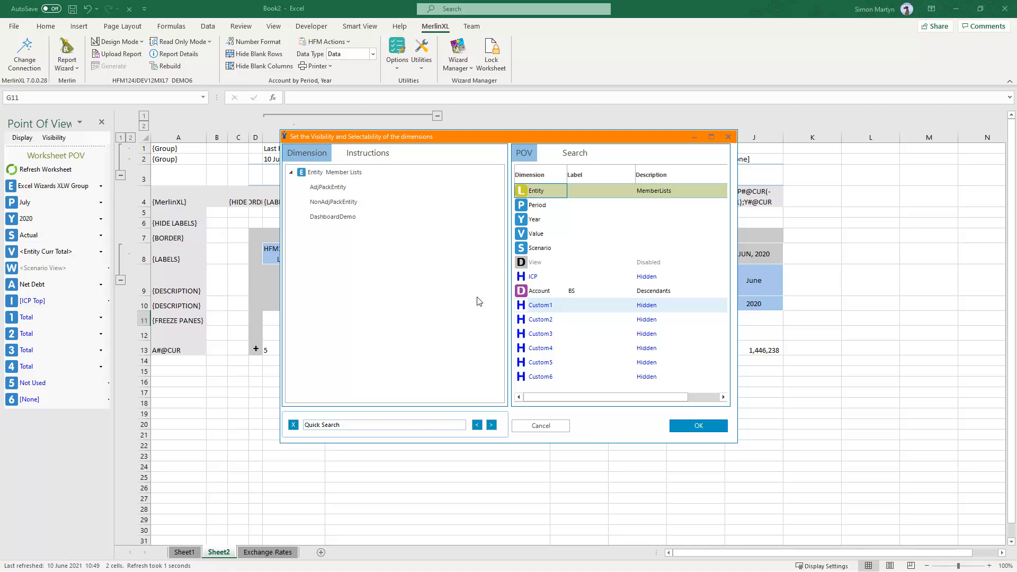
pyautogui.click(335, 216)
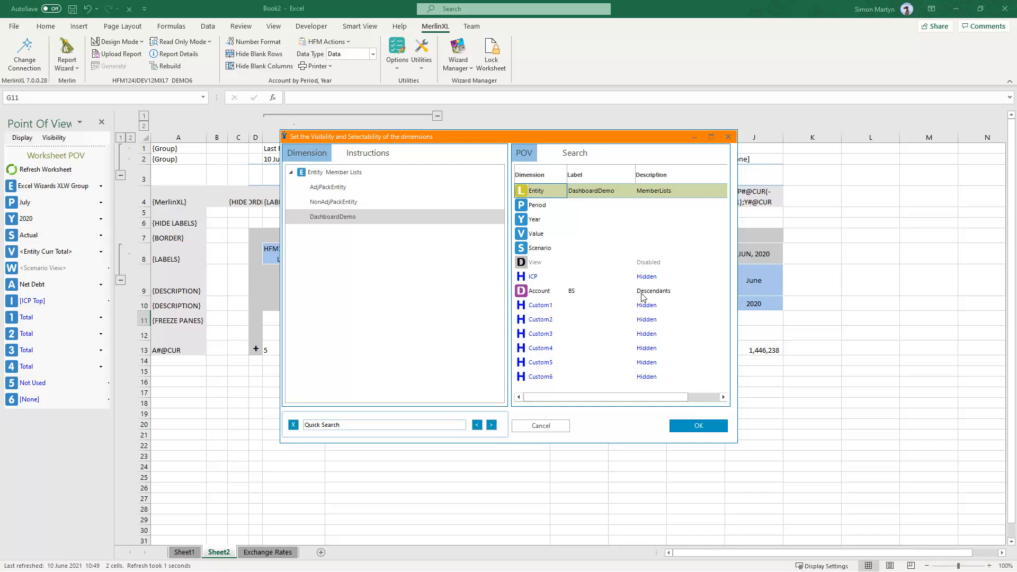
pyautogui.click(697, 428)
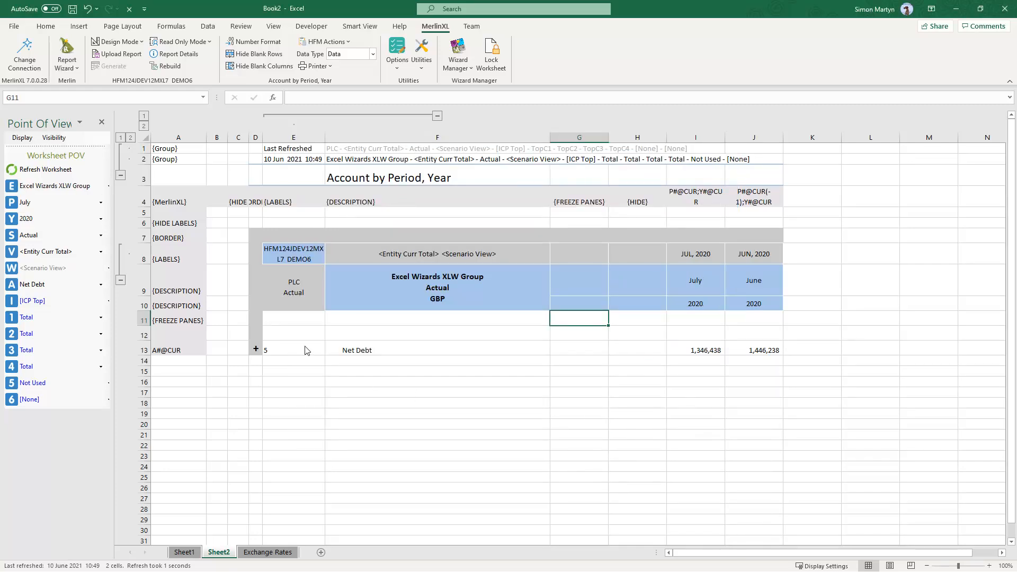
# Step: Switch the report back to Report Mode and choose SWITOT (Switzerland) as the Point Of View's Entity
pyautogui.click(139, 42)
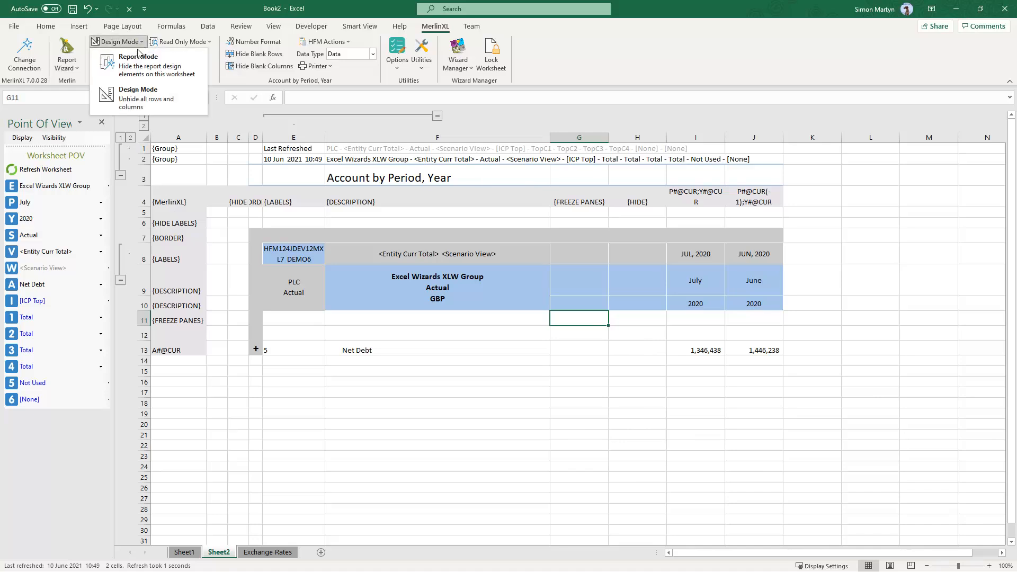
pyautogui.click(138, 58)
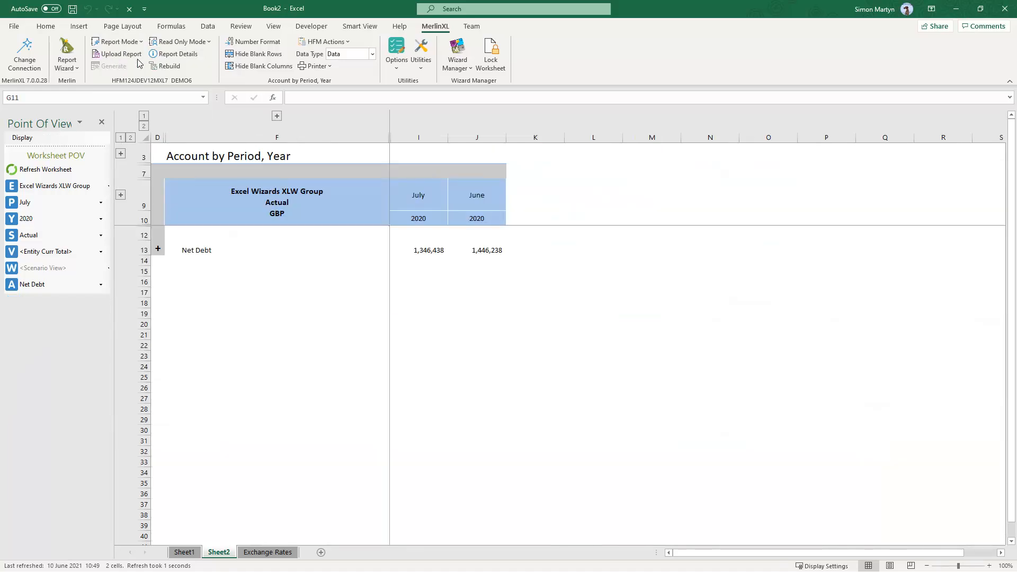
pyautogui.click(70, 187)
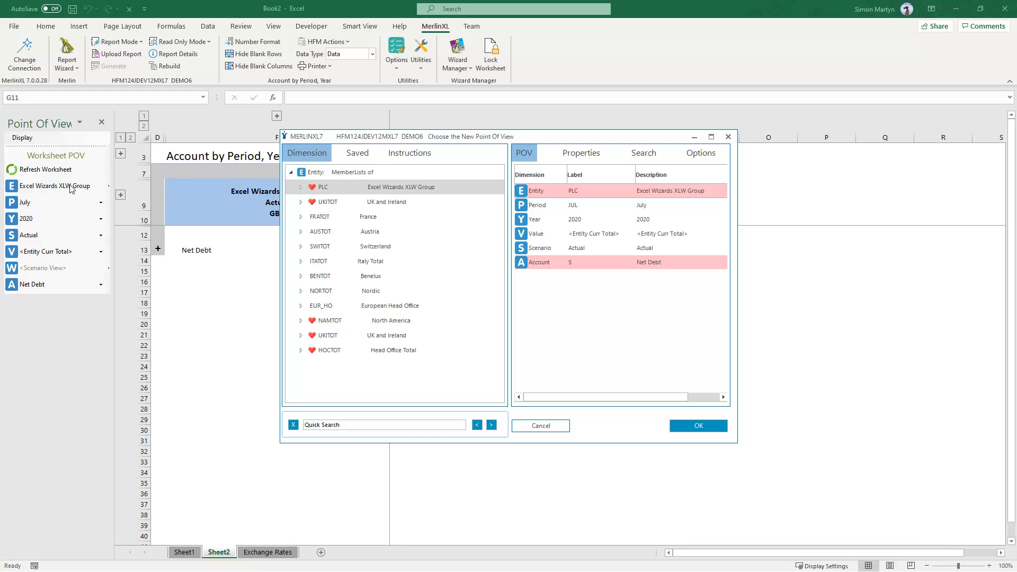
pyautogui.click(335, 246)
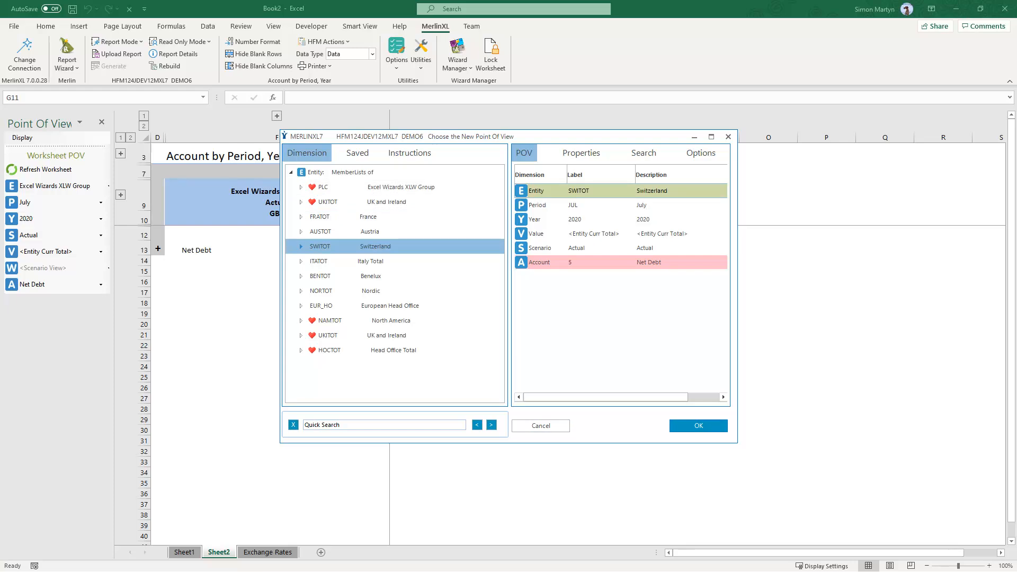